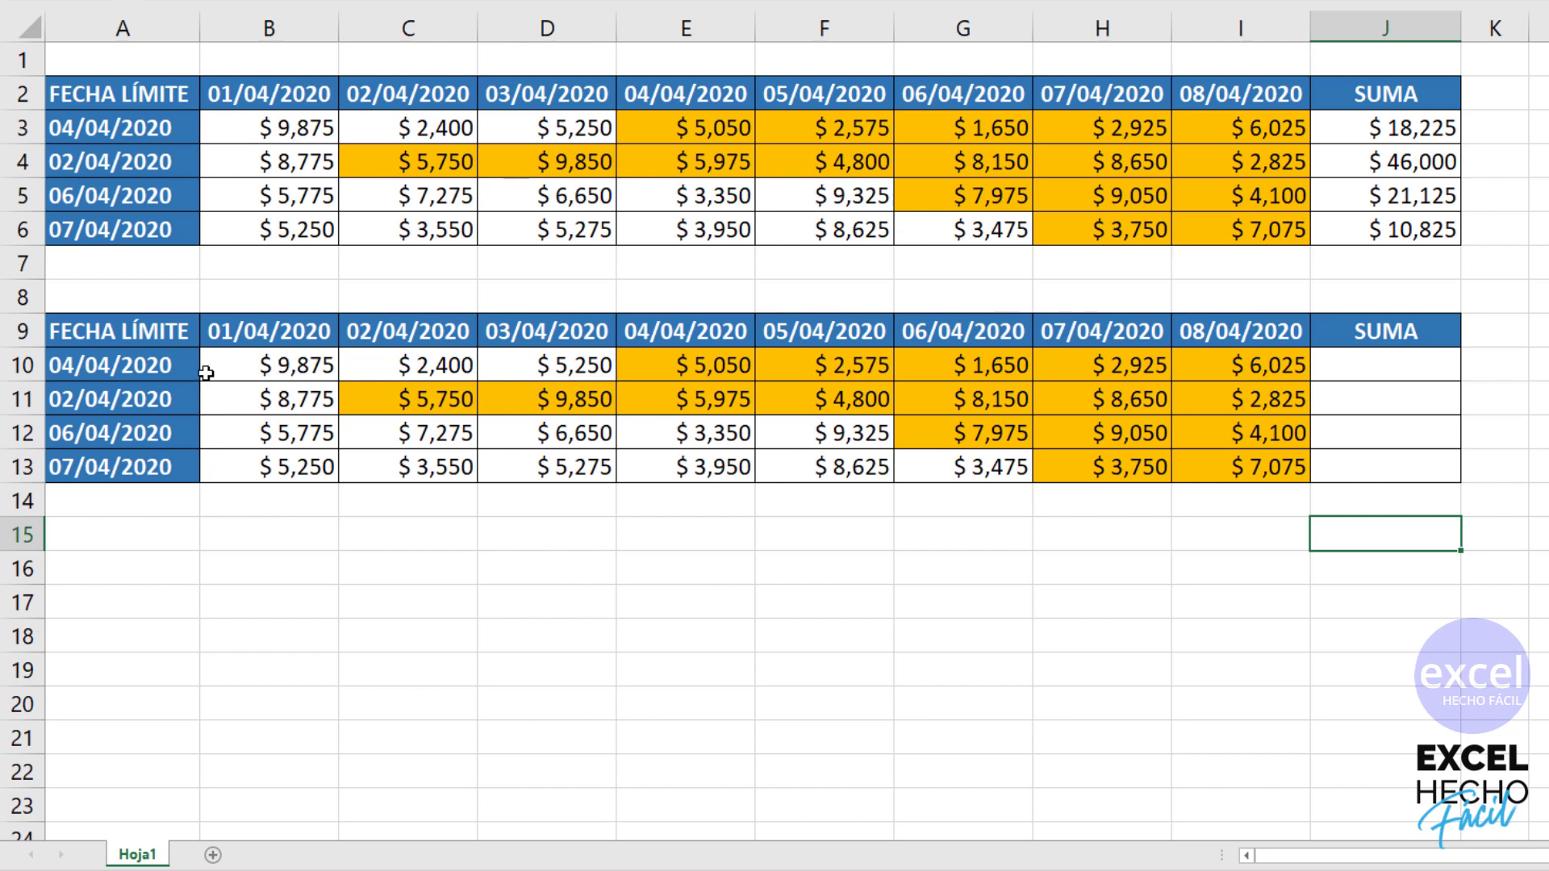
{"action": "left_click_drag", "start_coordinate": [207, 373], "coordinate": [1239, 365]}
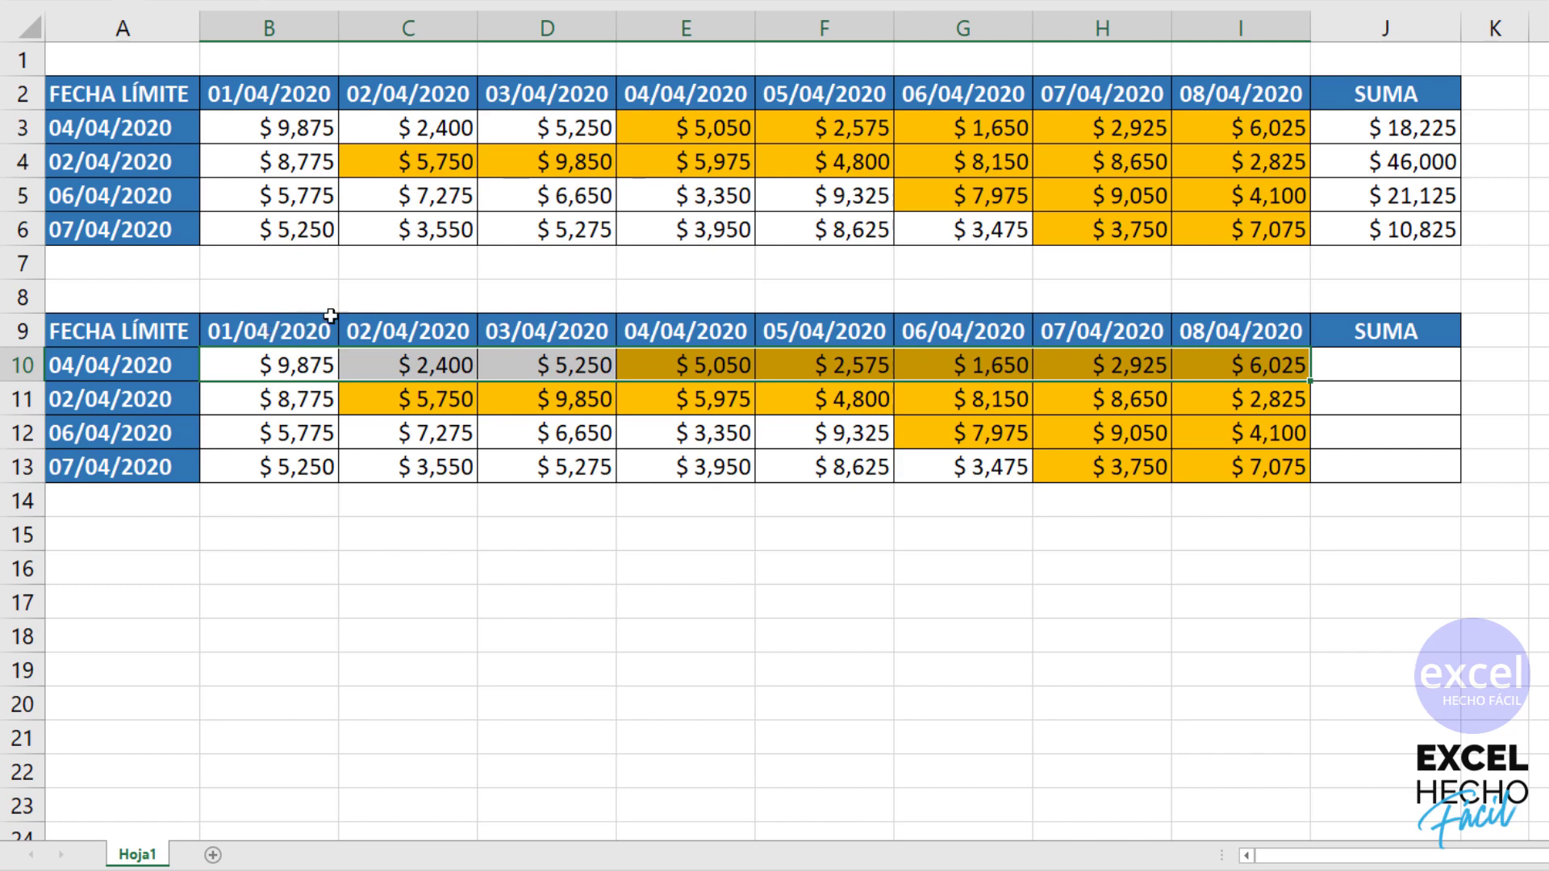
{"action": "left_click_drag", "start_coordinate": [674, 356], "coordinate": [1259, 361]}
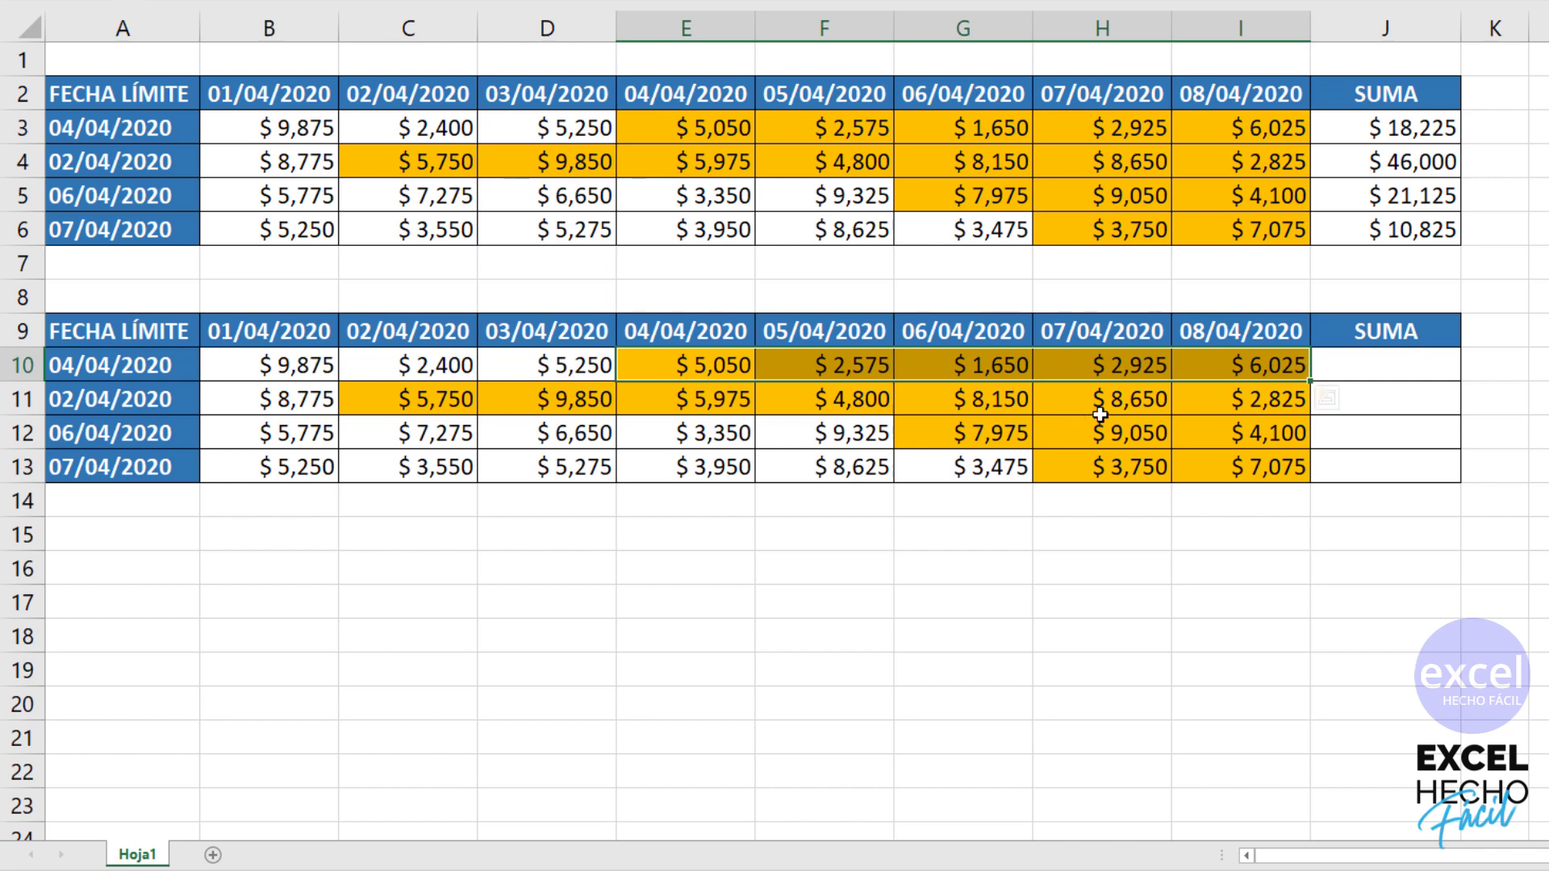
Start a formula in J10 comparing the header dates with the row's deadline: =$B$9:$I$9>=A10, with the date range absolute
{"action": "left_click", "coordinate": [1338, 363]}
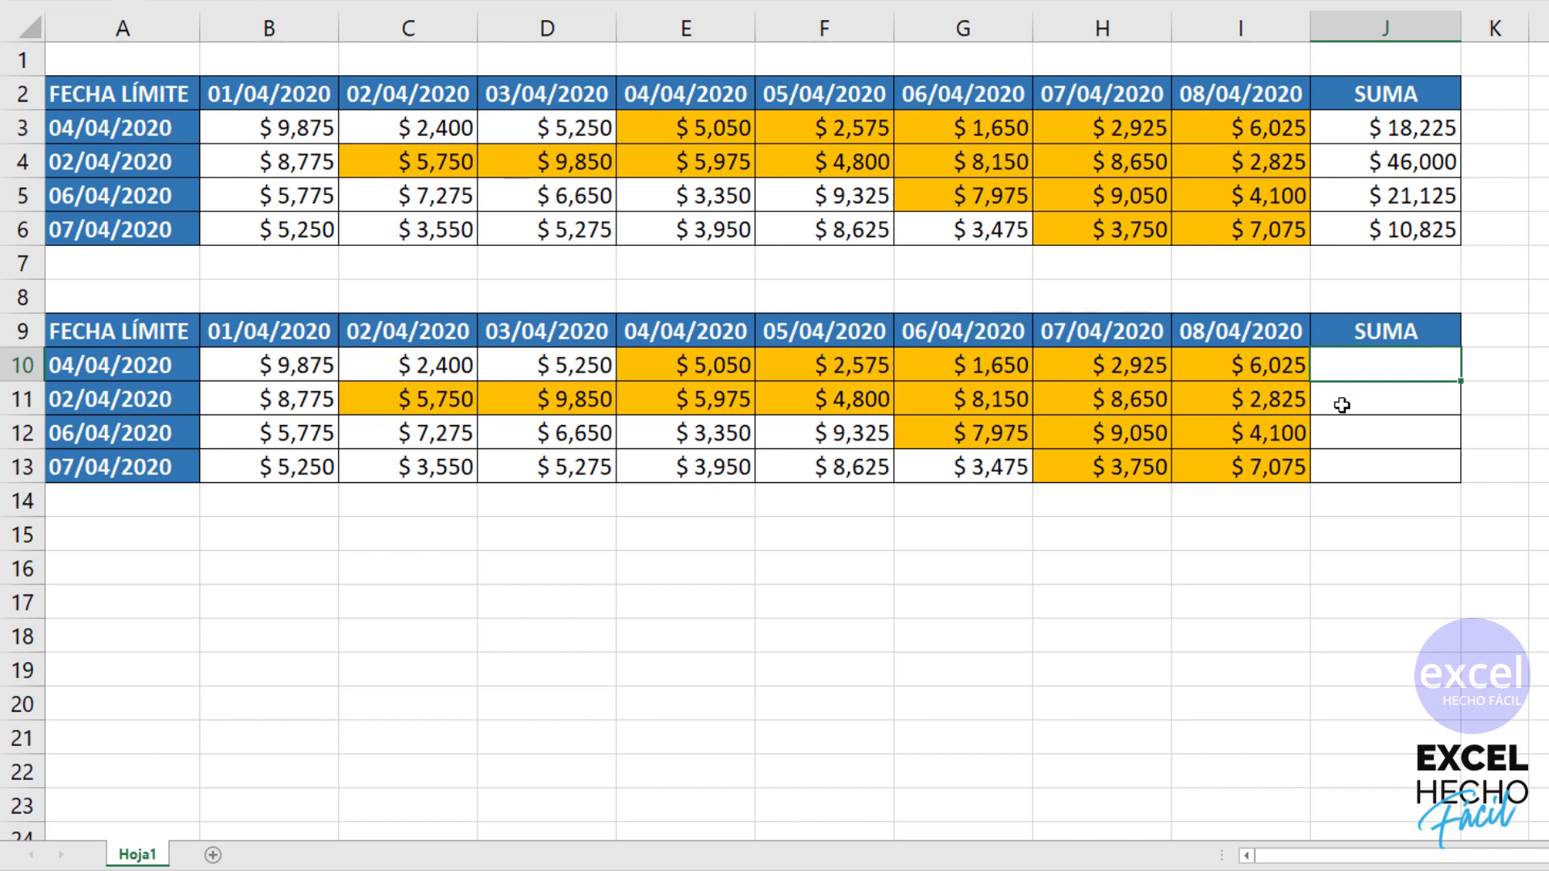
{"action": "type", "text": "="}
{"action": "left_click_drag", "start_coordinate": [267, 337], "coordinate": [1231, 330]}
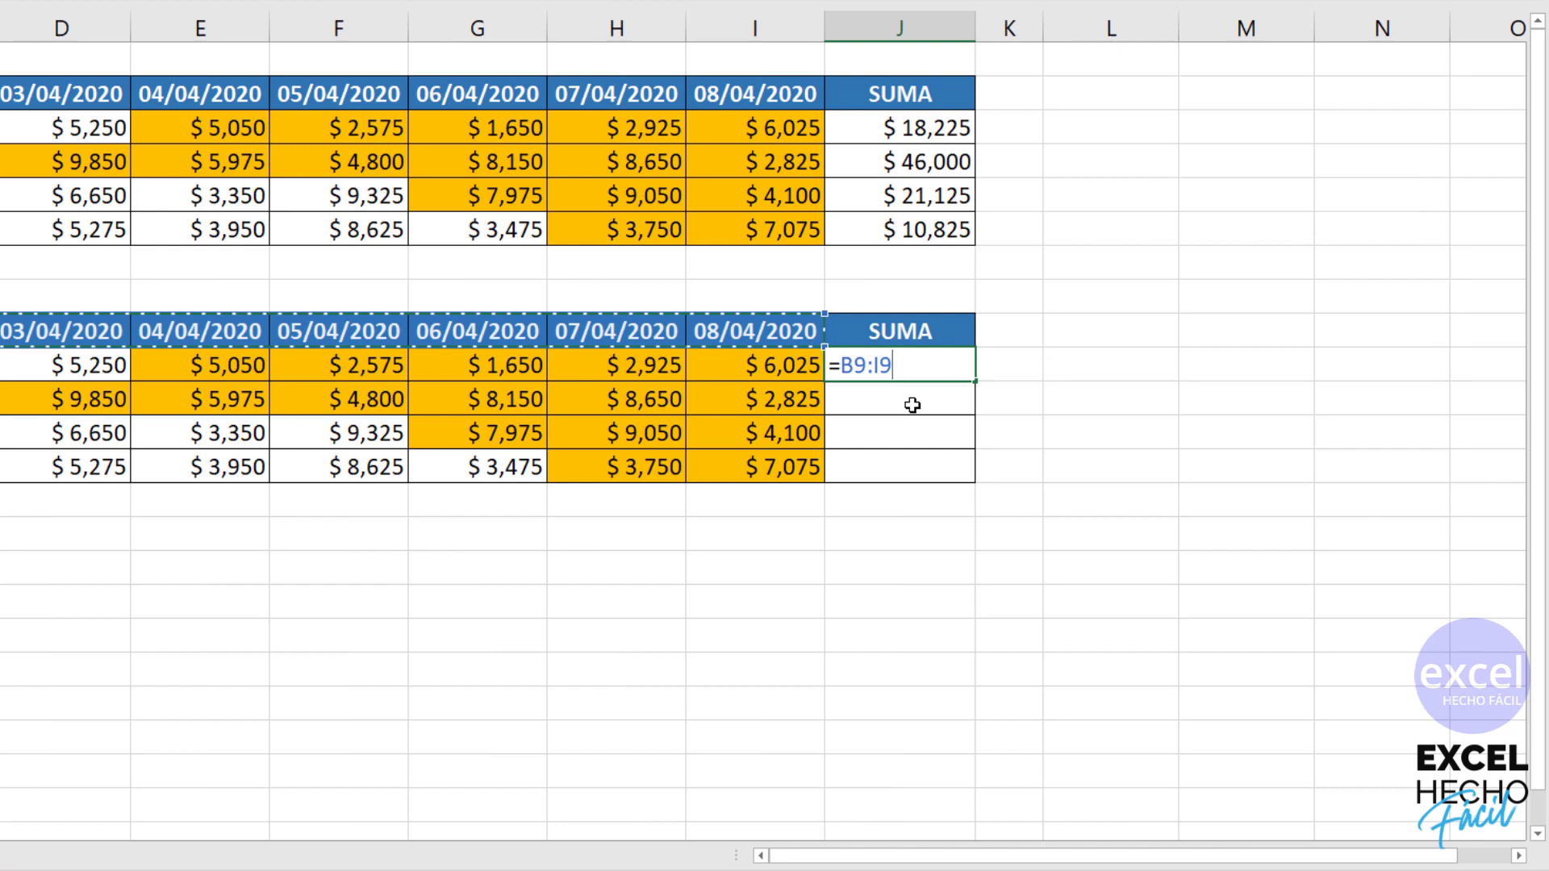
{"action": "key", "text": "F4"}
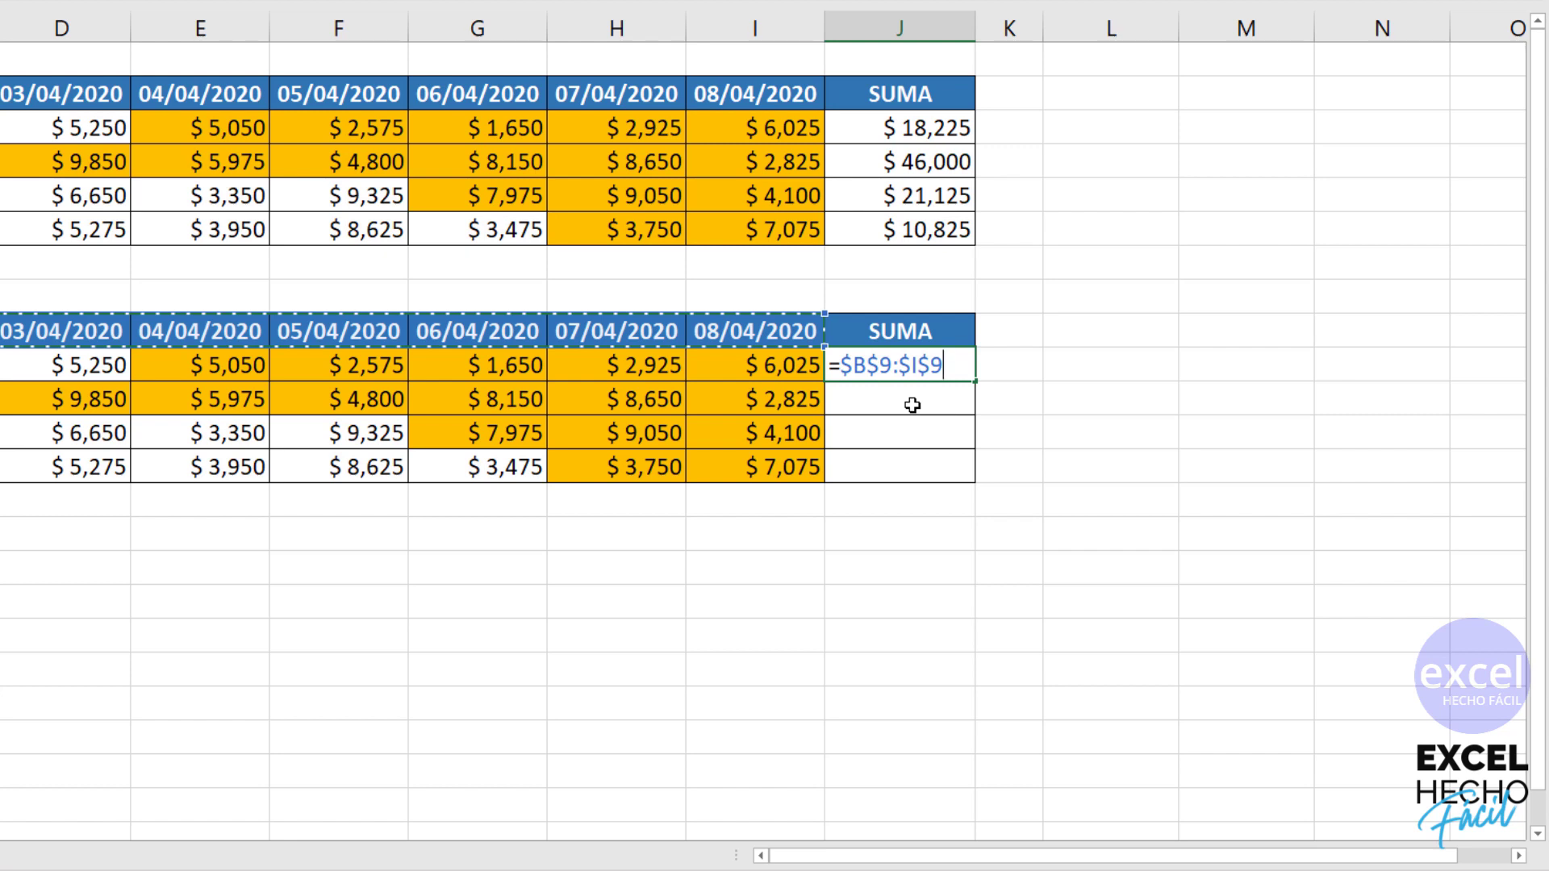
{"action": "type", "text": ">="}
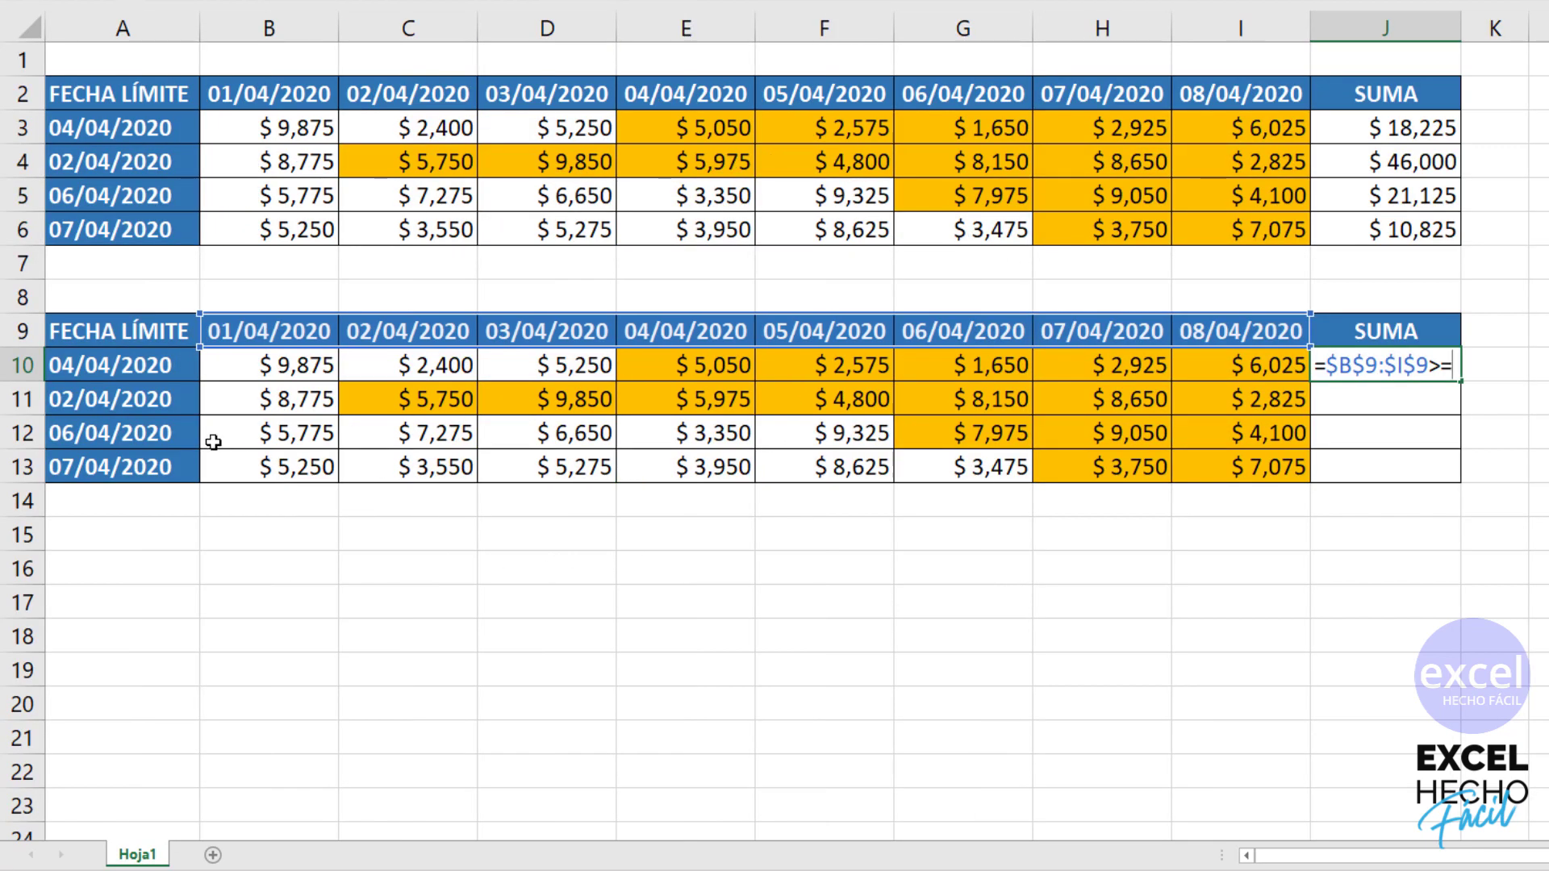
{"action": "left_click", "coordinate": [127, 363]}
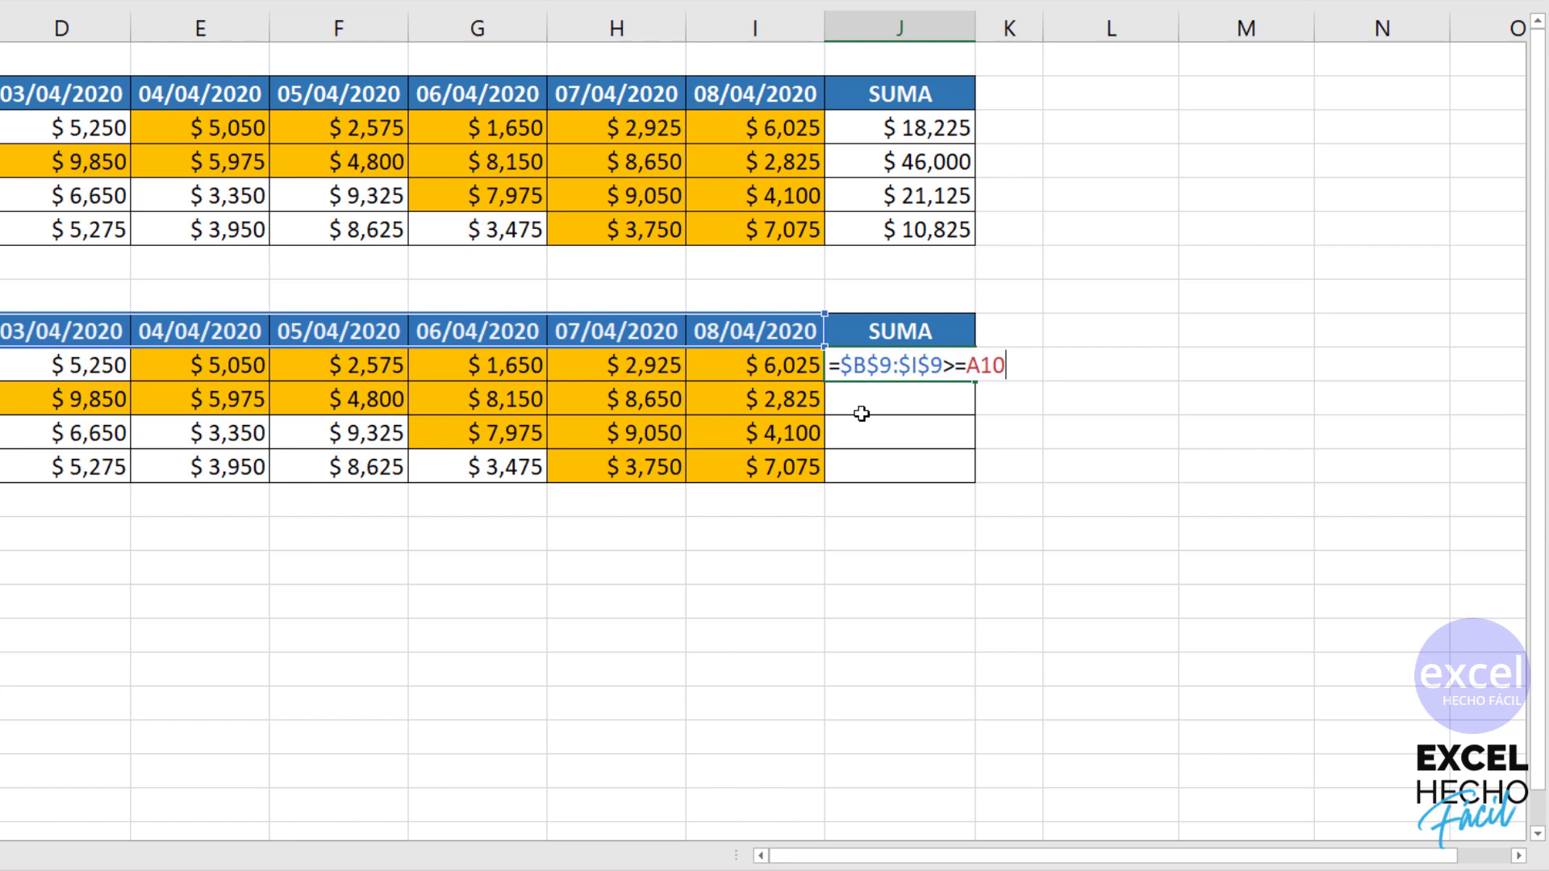
Preview the array of logical values produced by the date comparison in J10, and restore the expression
{"action": "left_click_drag", "start_coordinate": [840, 364], "coordinate": [1151, 361]}
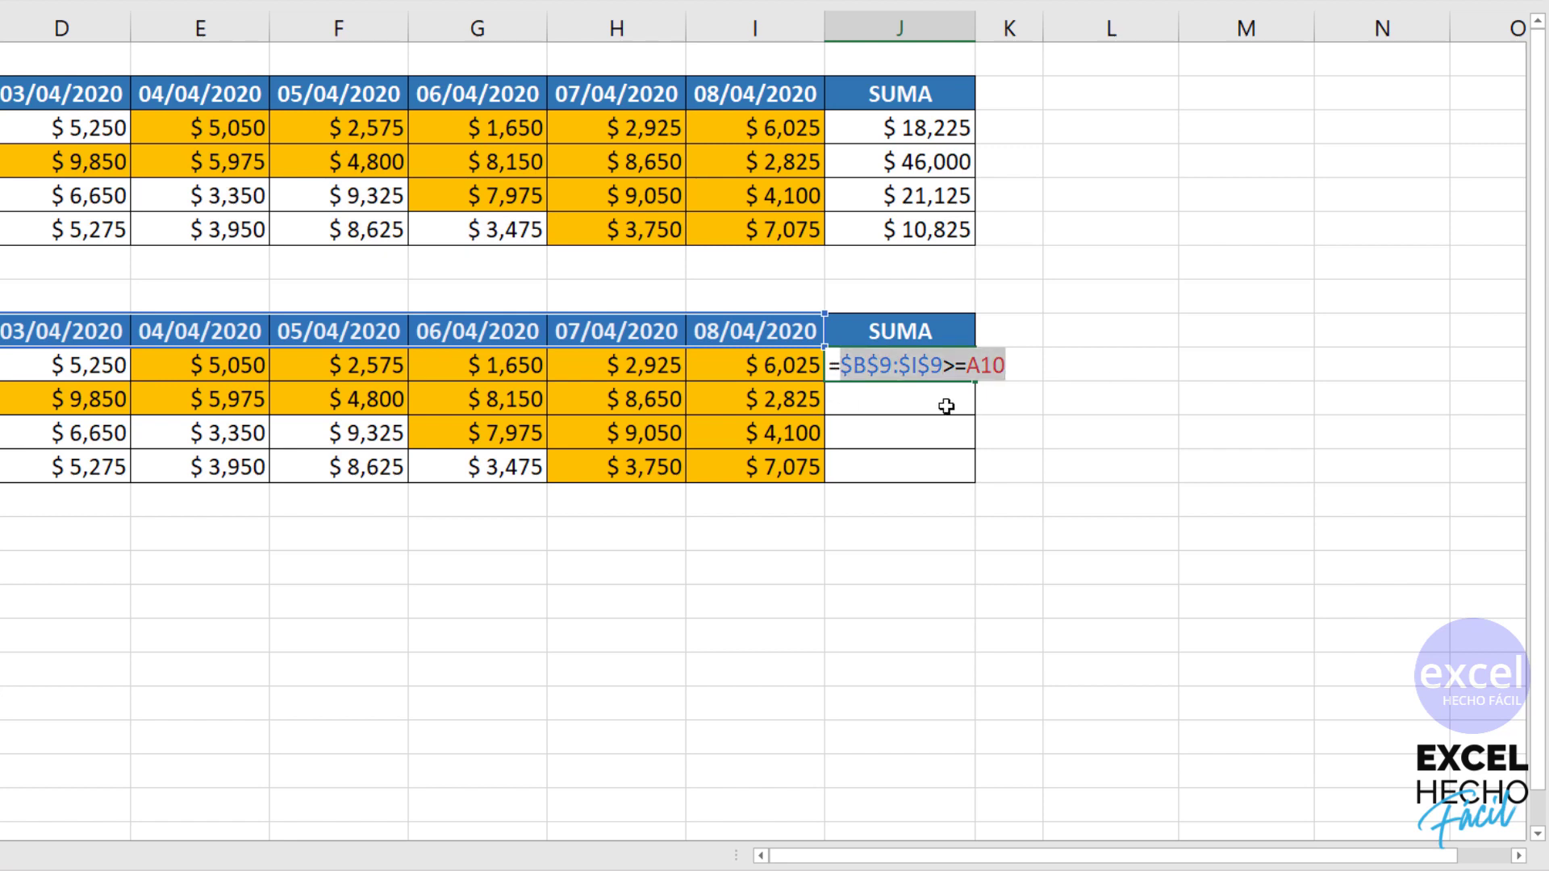
{"action": "key", "text": "F9"}
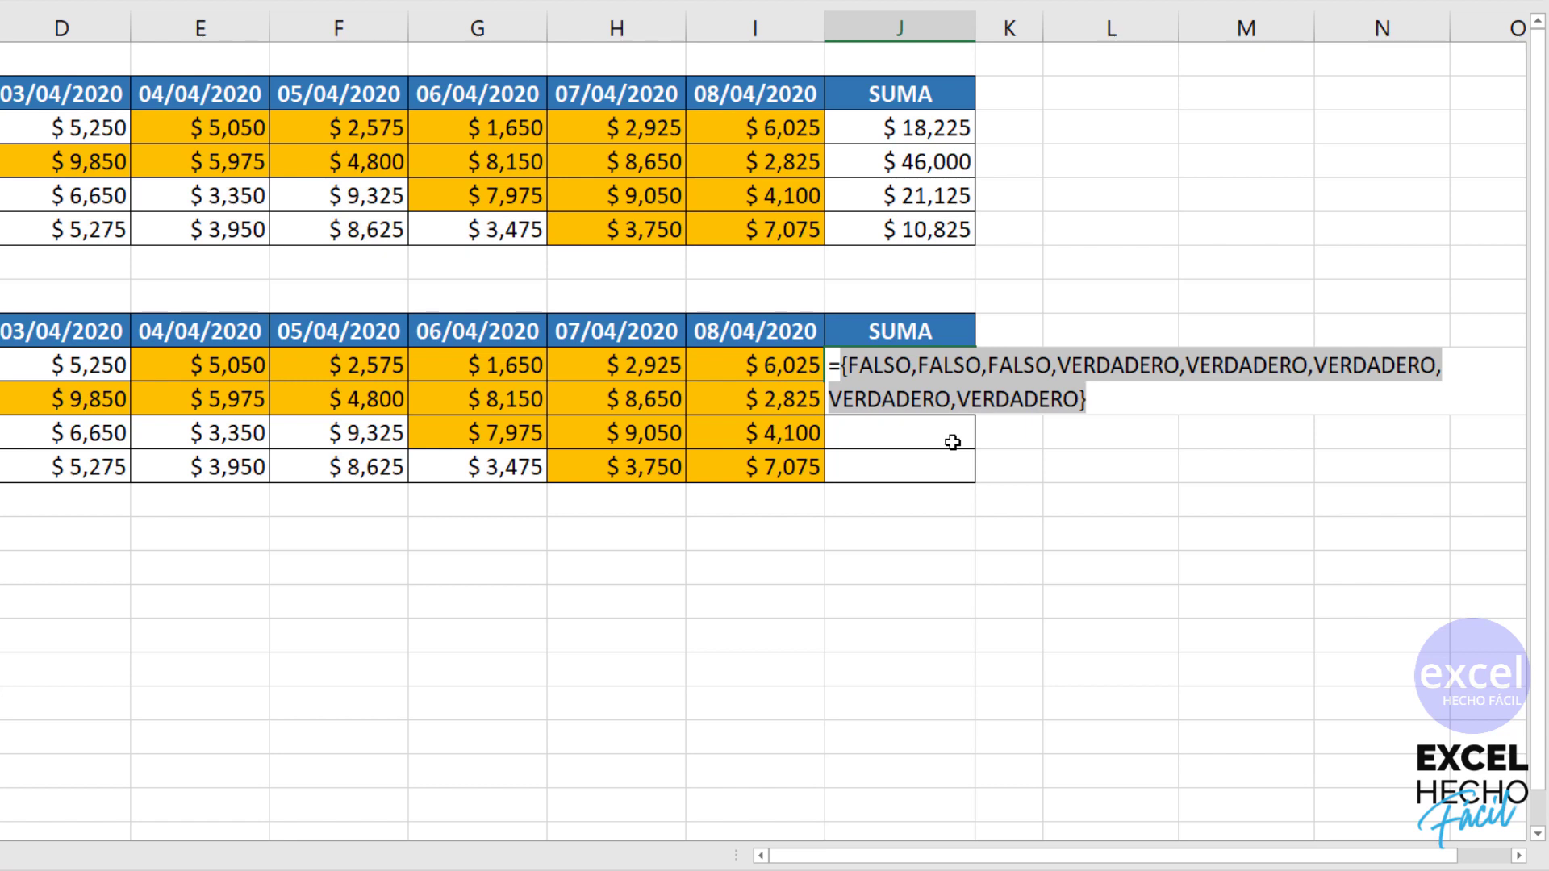
{"action": "key", "text": "ctrl+z"}
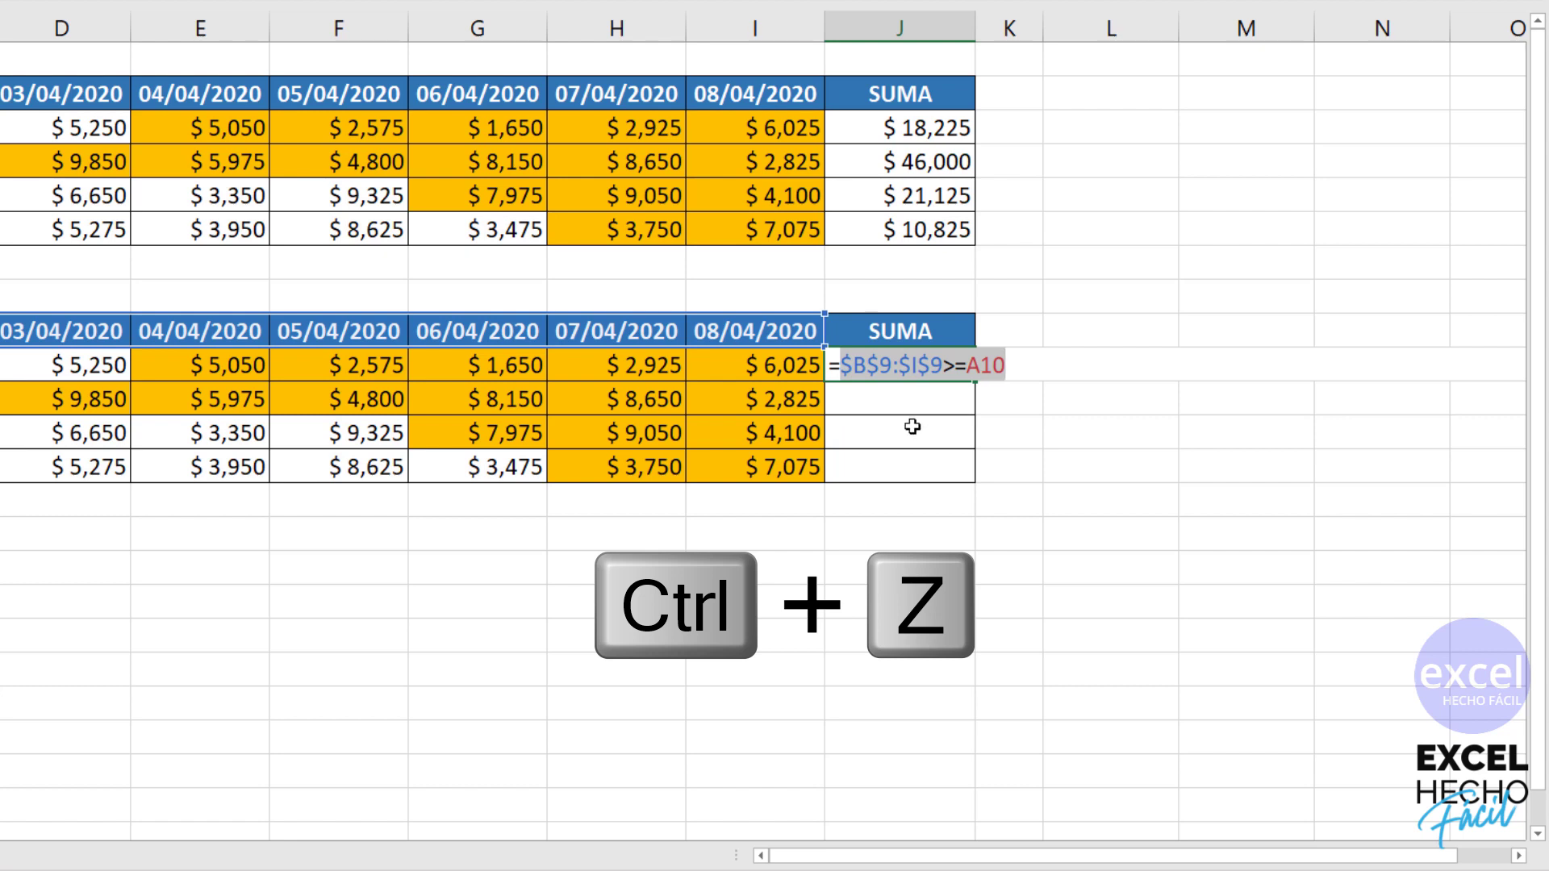
Enclose the date comparison in J10 in parentheses and multiply it by 1, previewing the resulting array and restoring the expression
{"action": "left_click", "coordinate": [842, 364]}
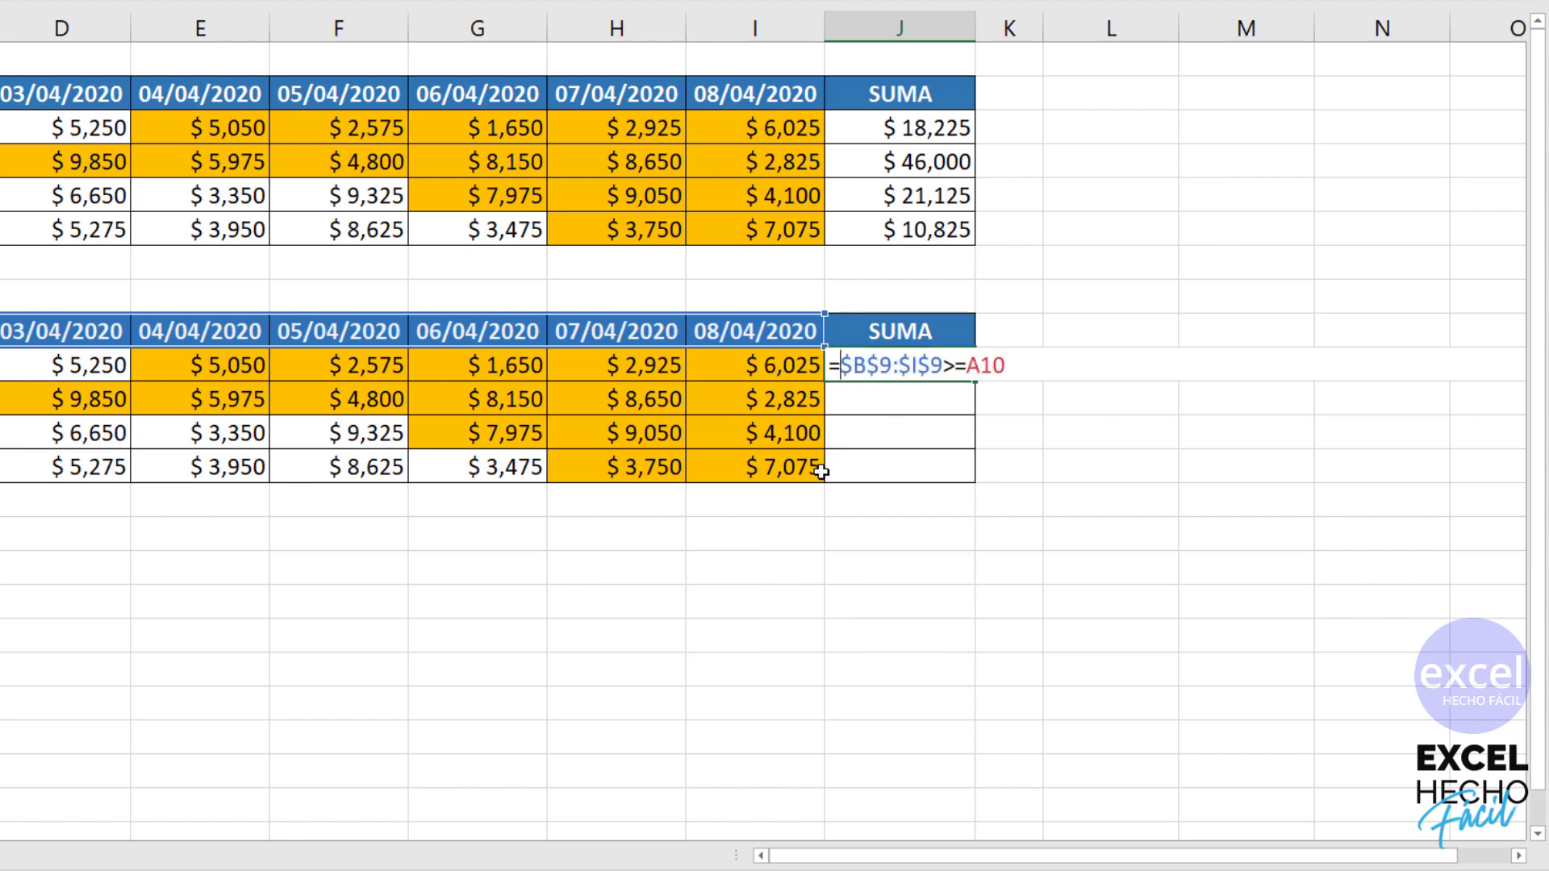
{"action": "type", "text": "("}
{"action": "left_click", "coordinate": [1018, 367]}
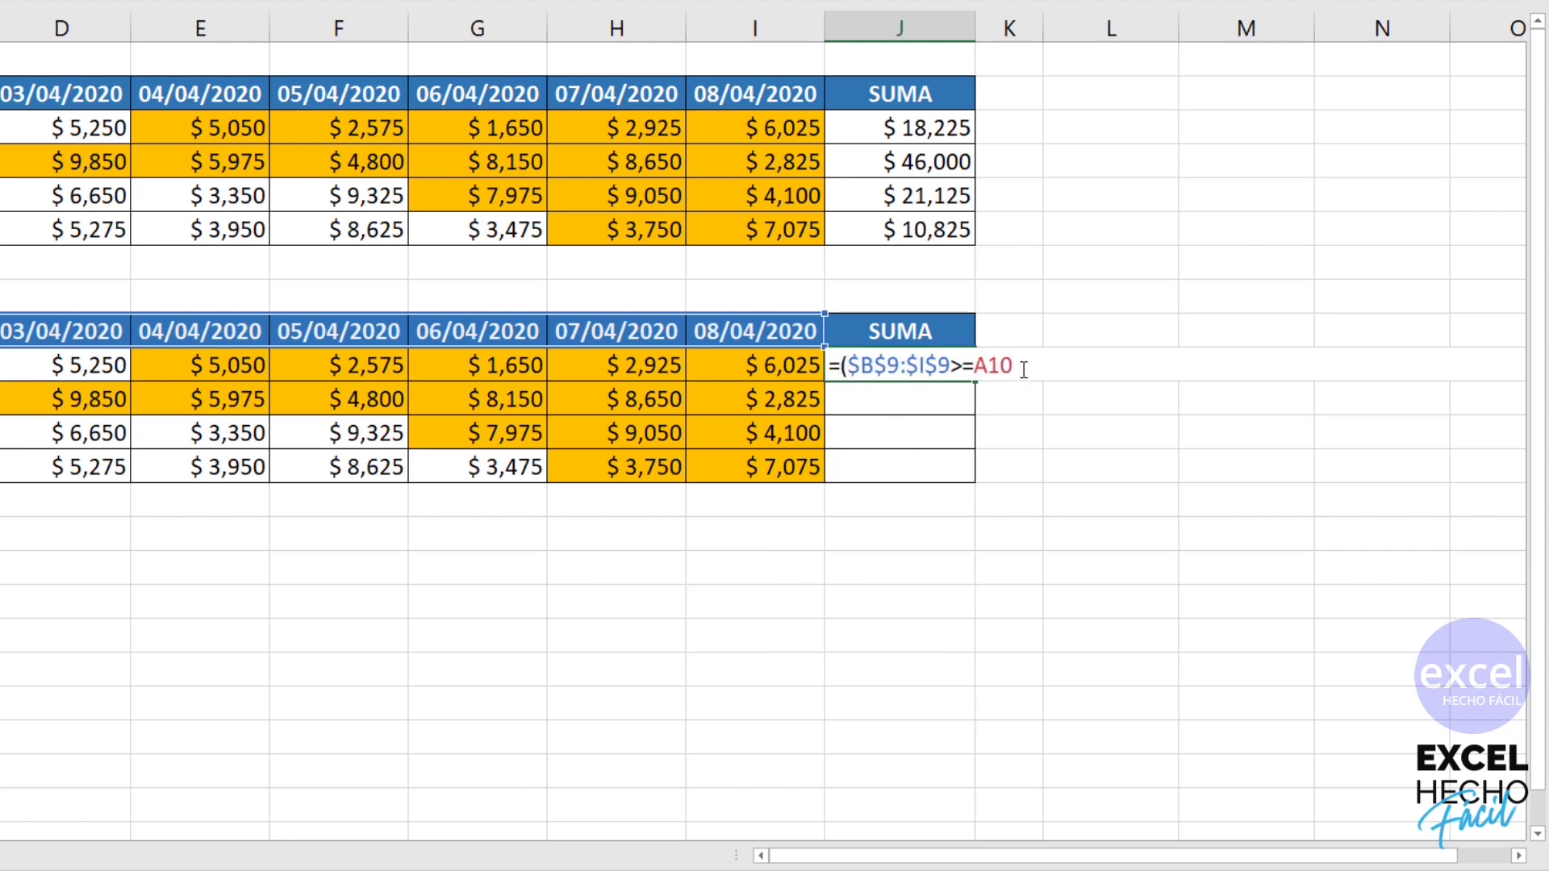
{"action": "type", "text": ")*1"}
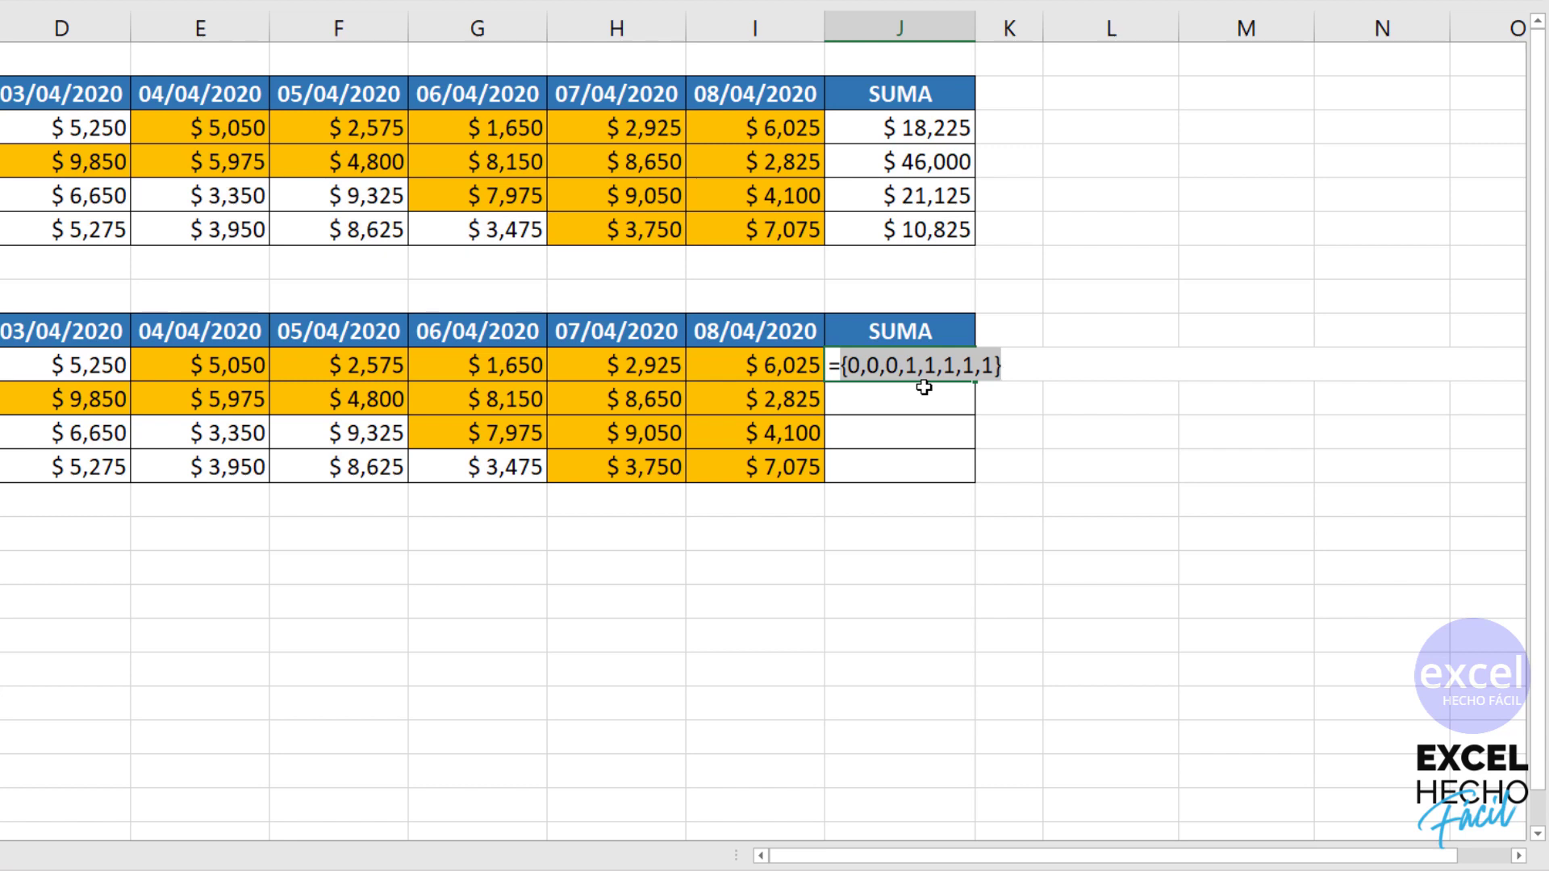
{"action": "key", "text": "ctrl+z"}
Wrap the comparison expression in J10 in the SUMAPRODUCTO function as its first array
{"action": "key", "text": "Left"}
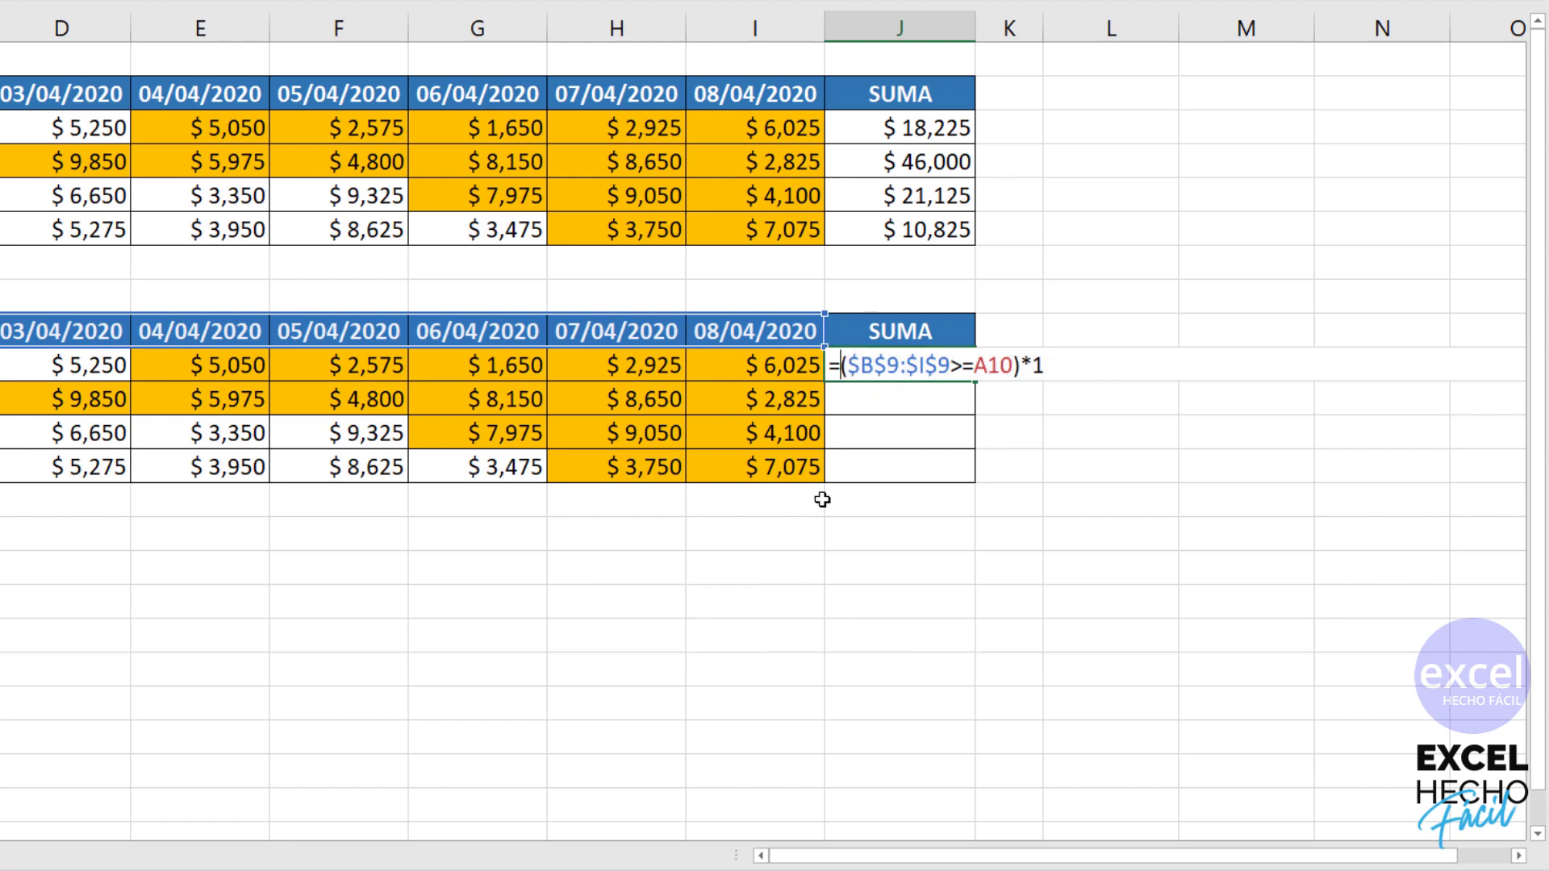
{"action": "type", "text": "sum"}
{"action": "key", "text": "Down"}
{"action": "key", "text": "Down"}
{"action": "key", "text": "Down"}
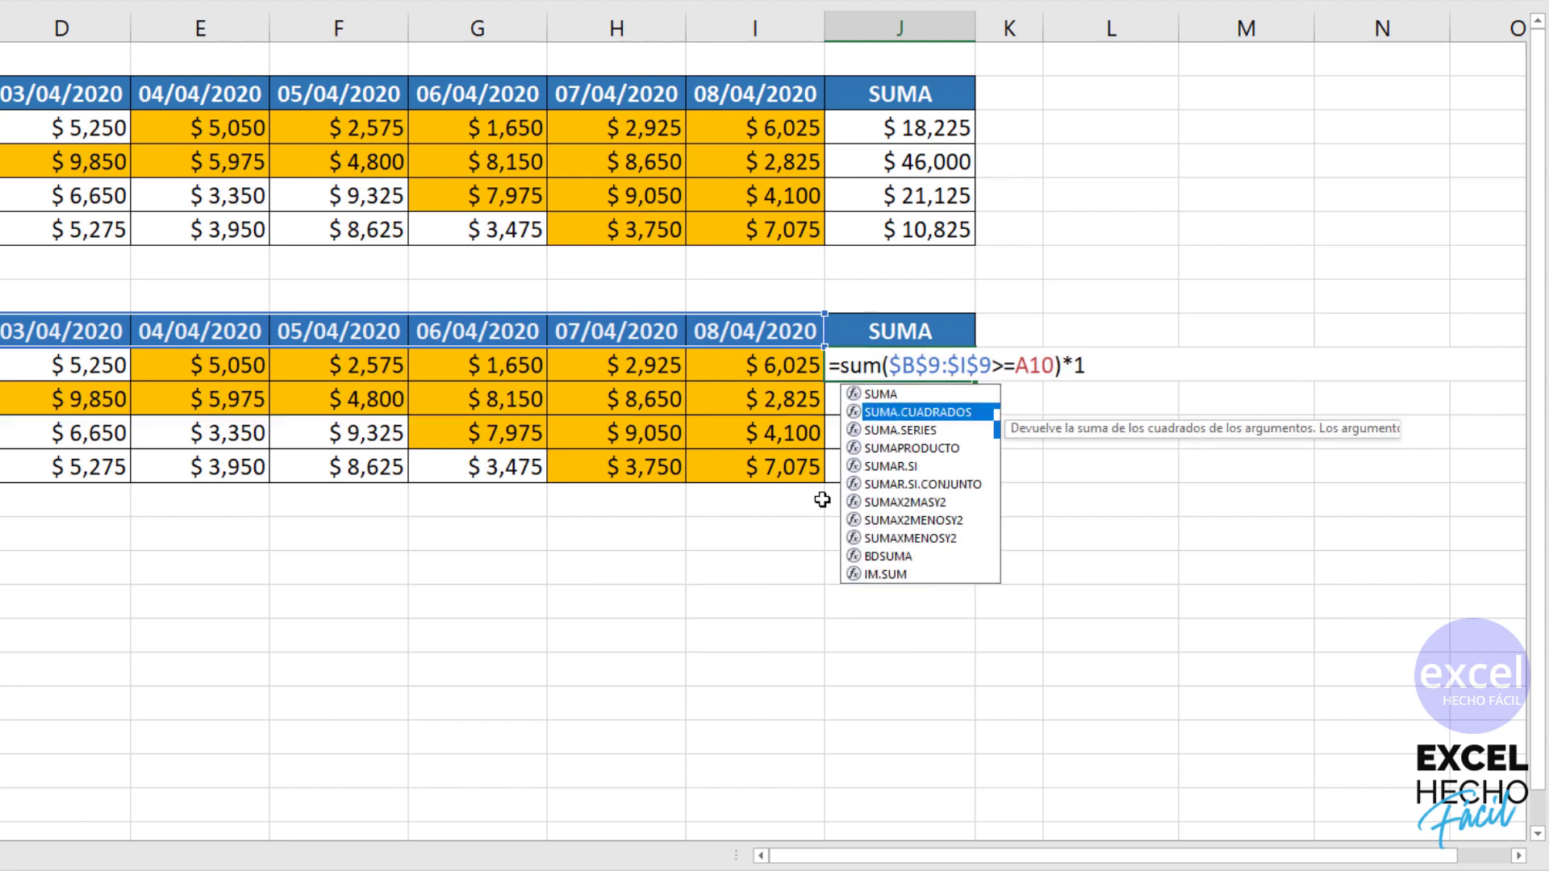
{"action": "key", "text": "Tab"}
{"action": "type", "text": "("}
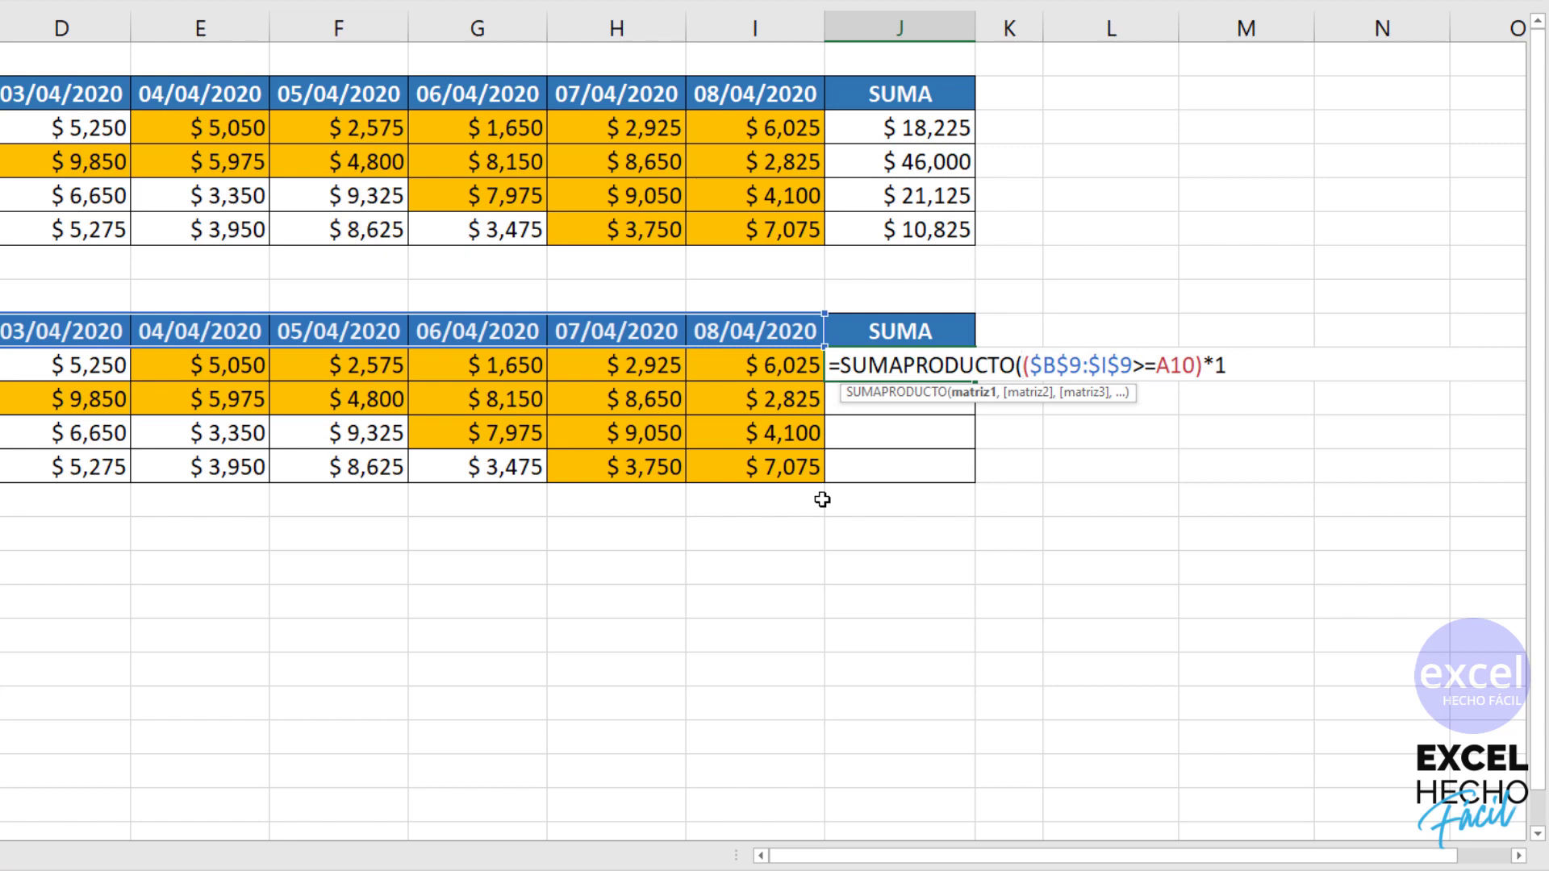
Add the row's amounts B10:I10 as the second array of the SUMAPRODUCTO formula
{"action": "left_click", "coordinate": [973, 392]}
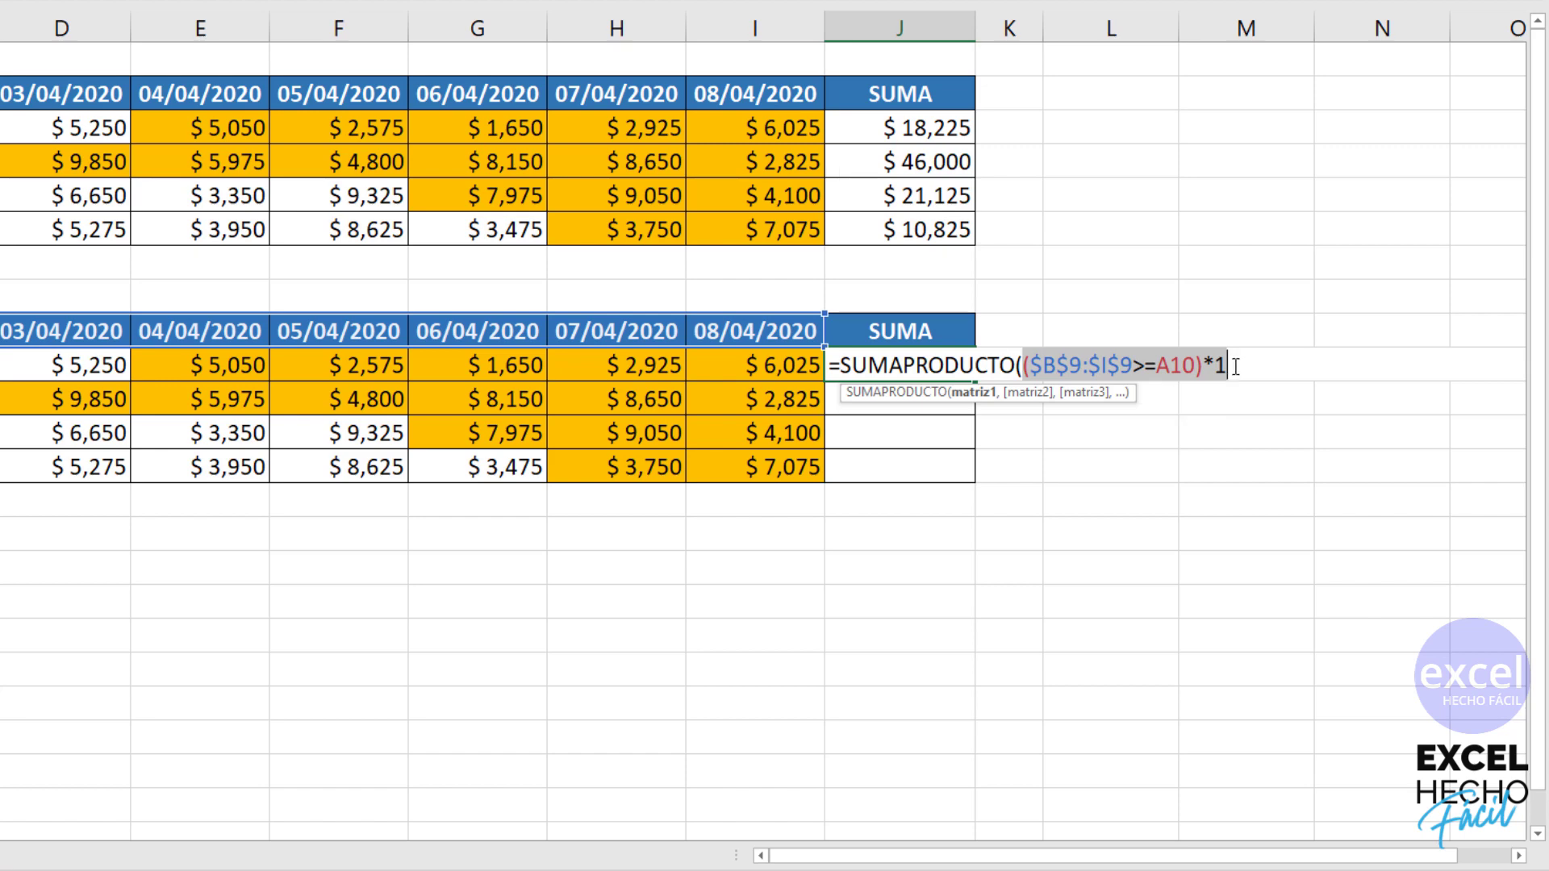
{"action": "left_click", "coordinate": [1235, 367]}
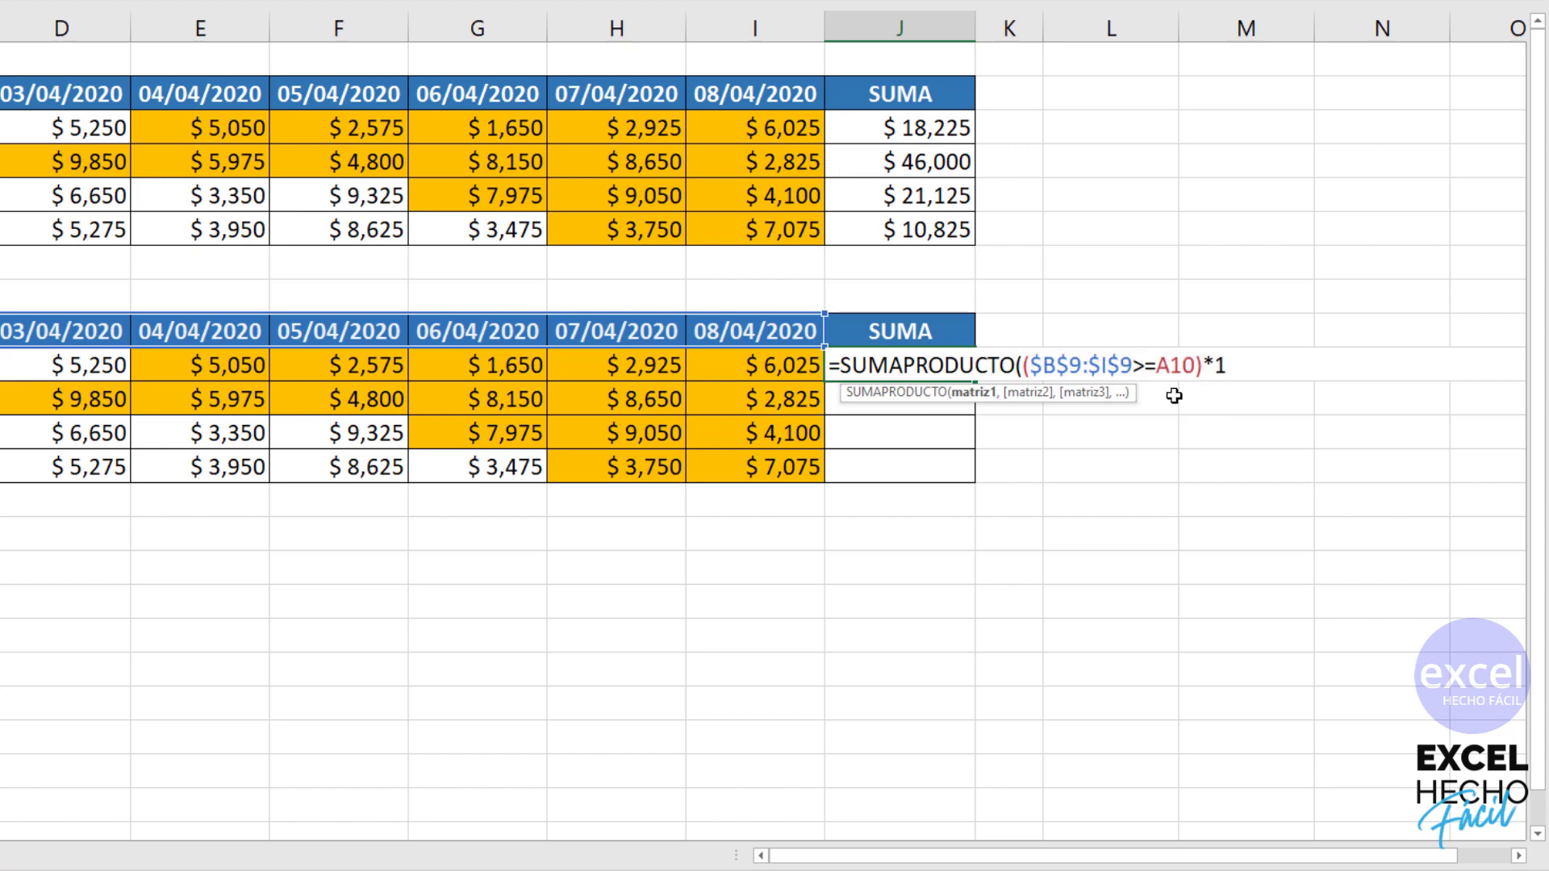
{"action": "type", "text": ","}
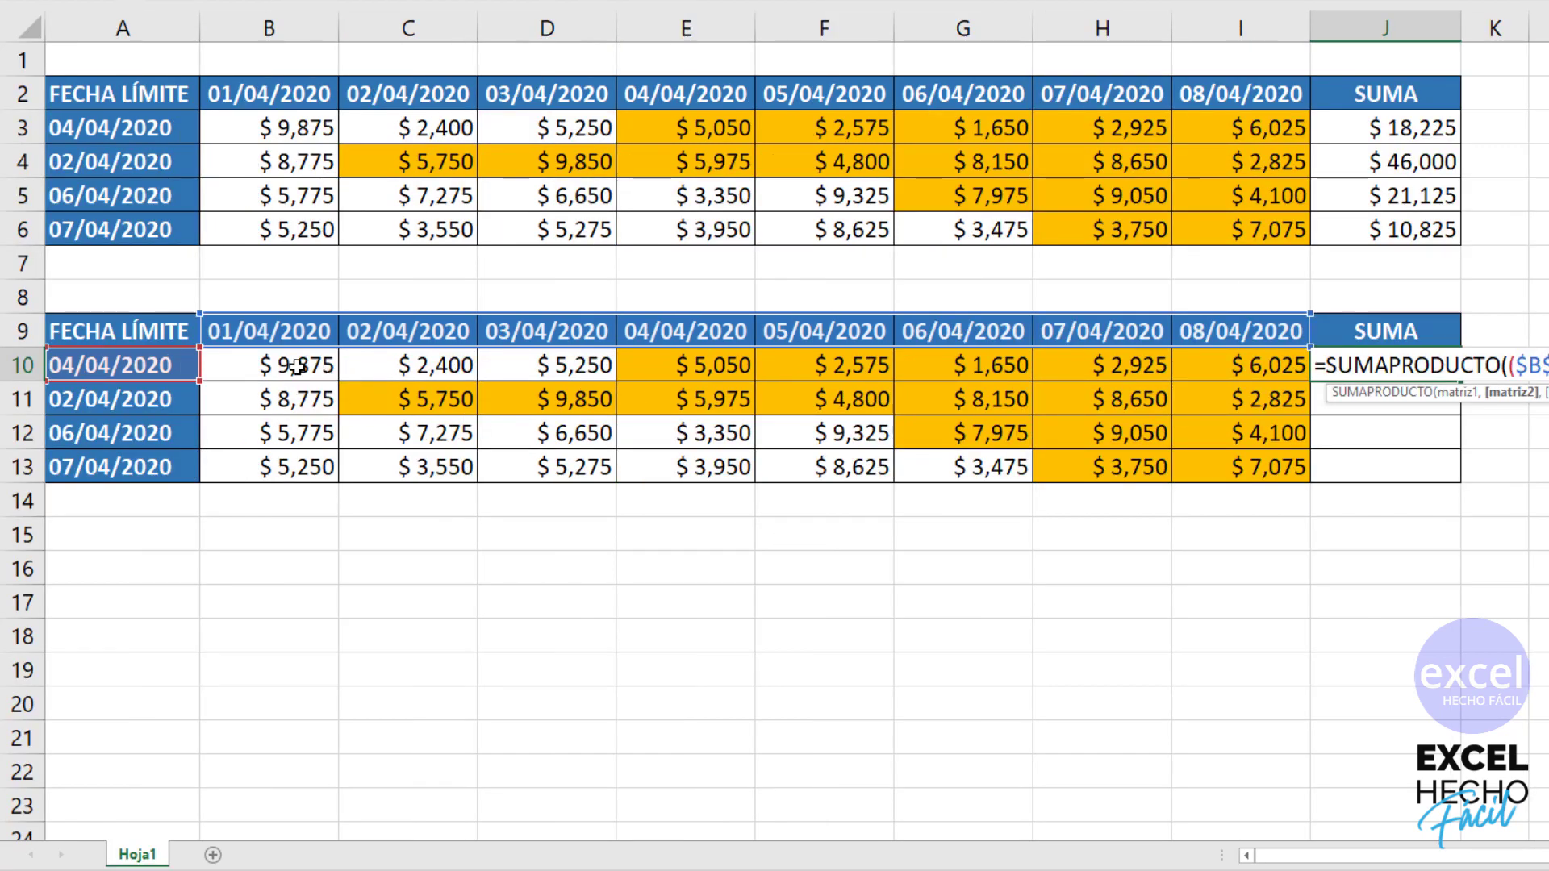
{"action": "left_click_drag", "start_coordinate": [297, 367], "coordinate": [1240, 367]}
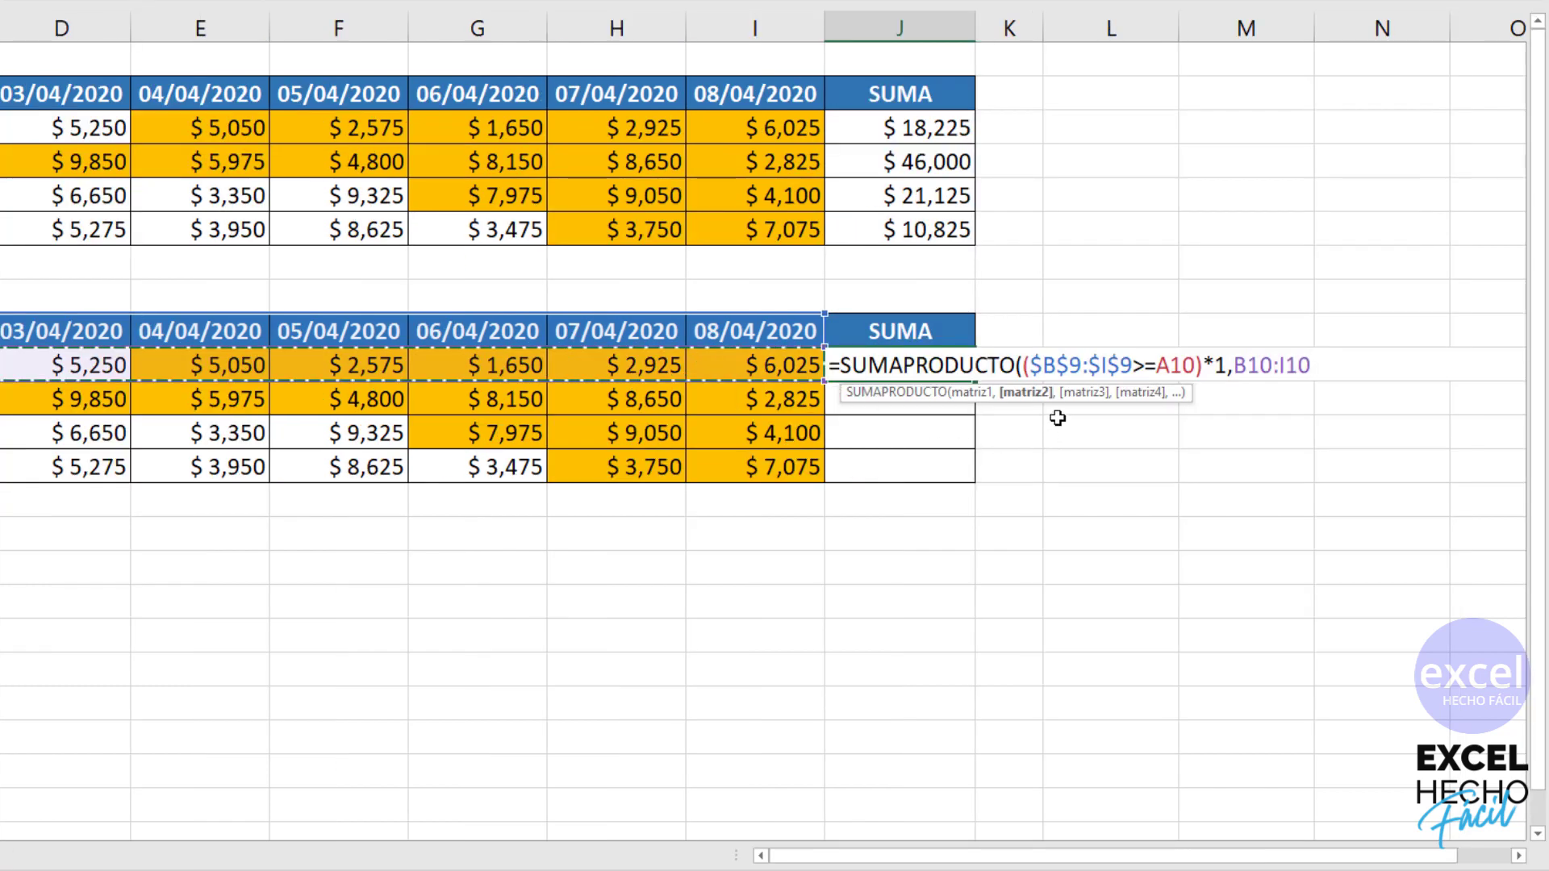
Preview the evaluated first array of the SUMAPRODUCTO formula, and restore its original expression
{"action": "left_click", "coordinate": [983, 393]}
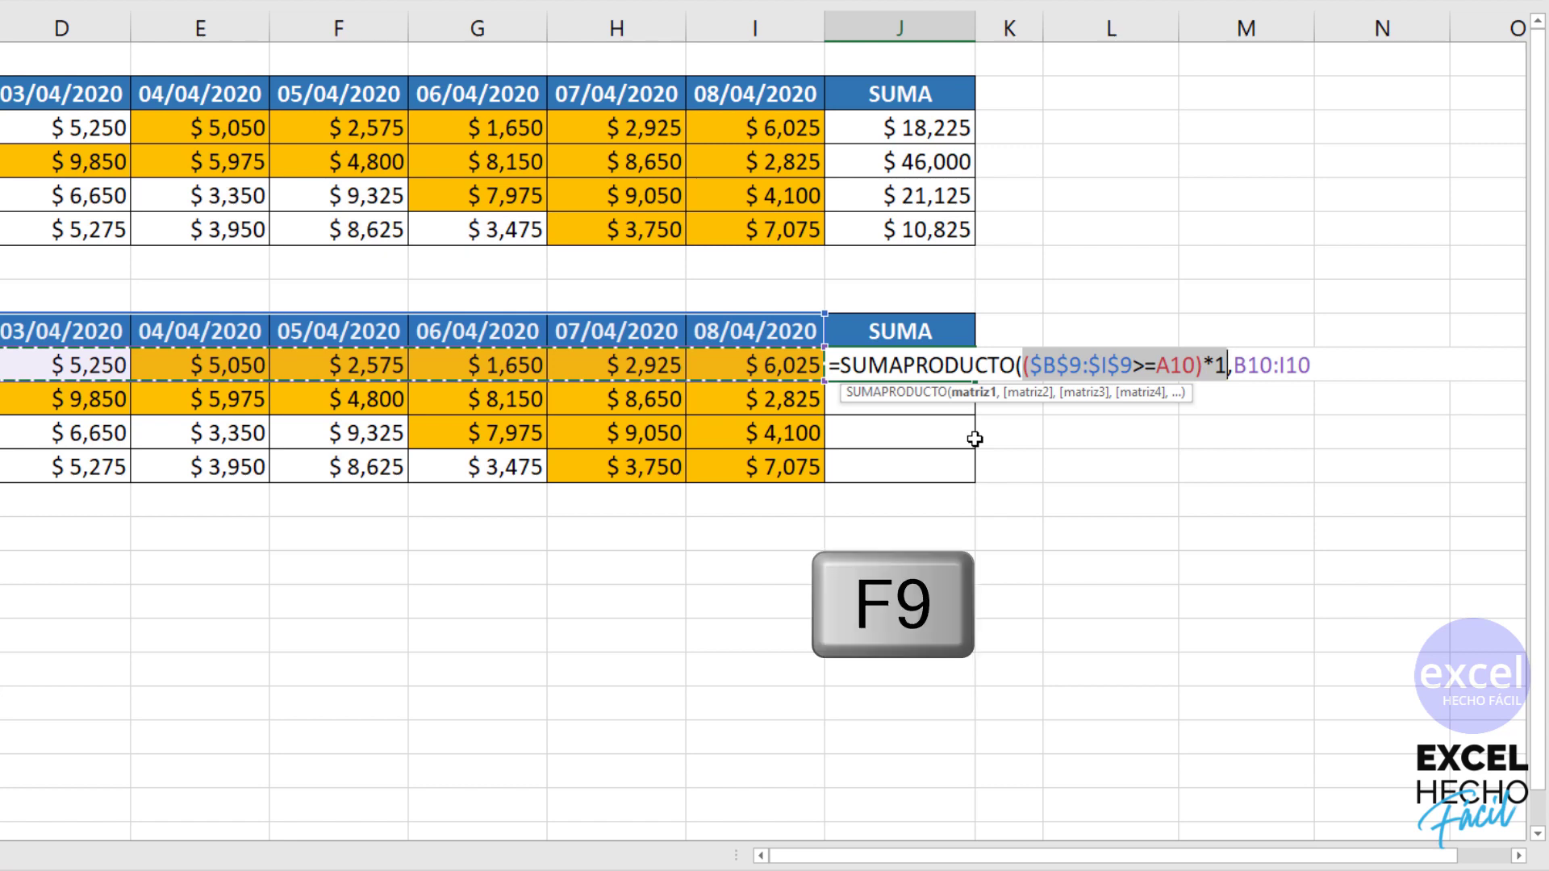
{"action": "key", "text": "F9"}
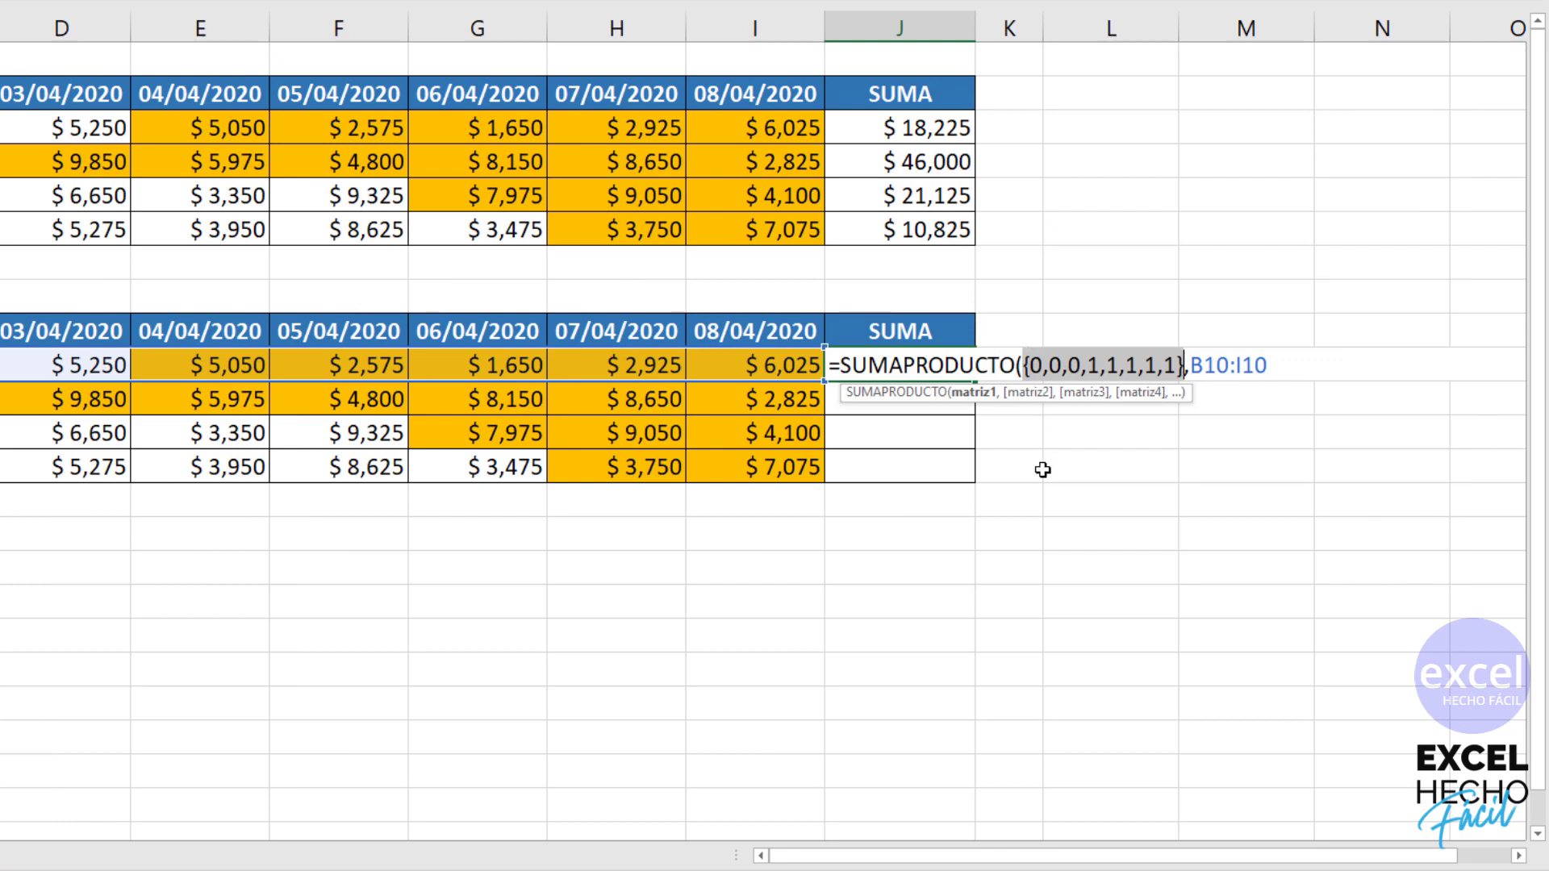
{"action": "key", "text": "ctrl+z"}
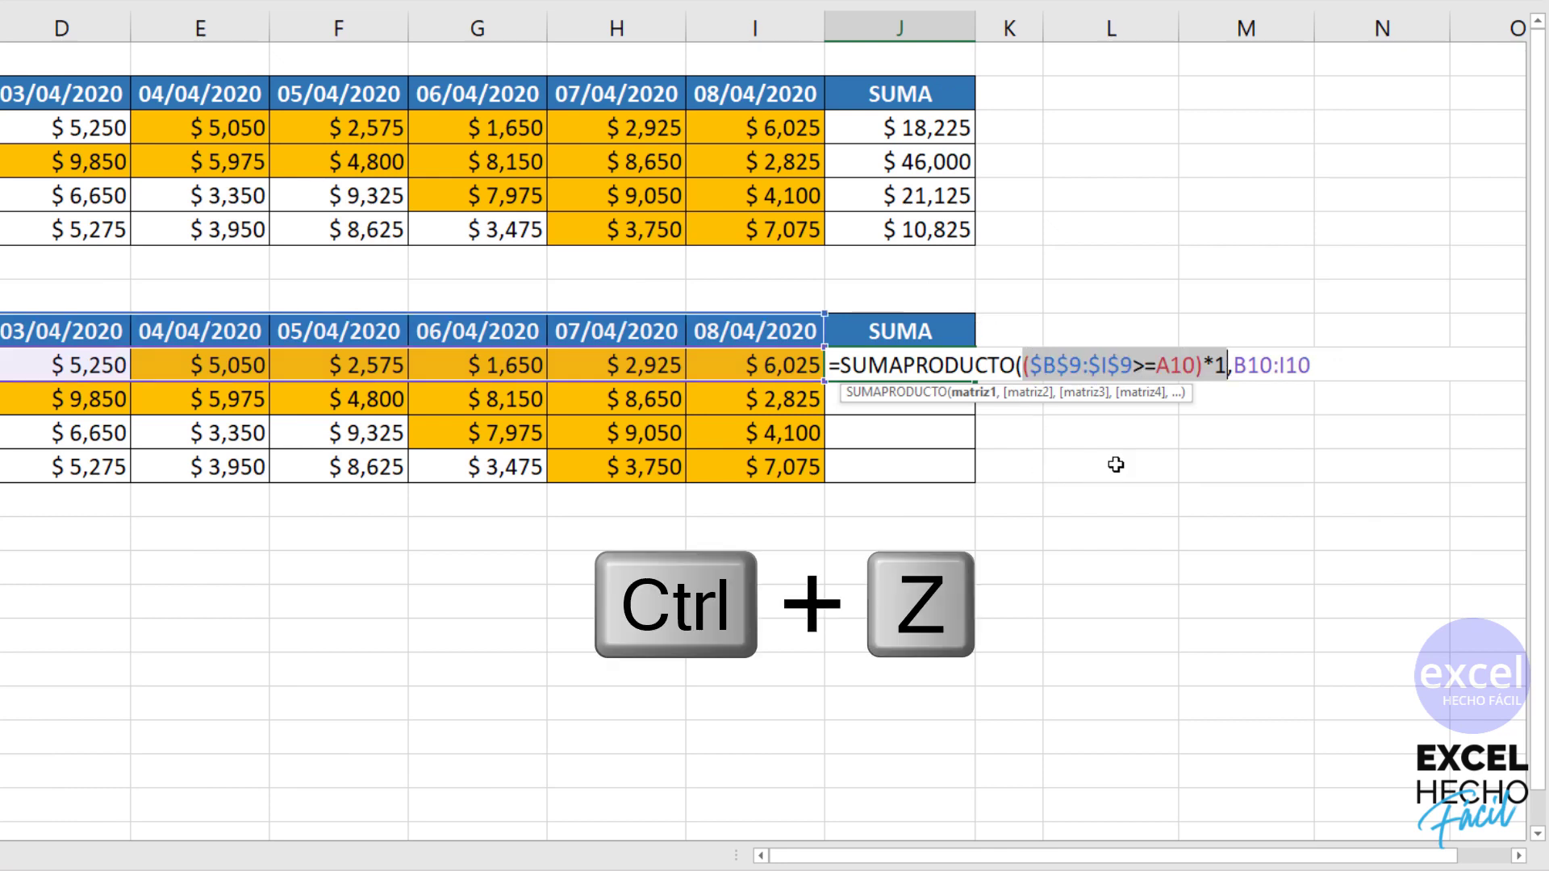
Close and confirm the SUMAPRODUCTO formula in J10, and fill it down through J13
{"action": "left_click", "coordinate": [1309, 366]}
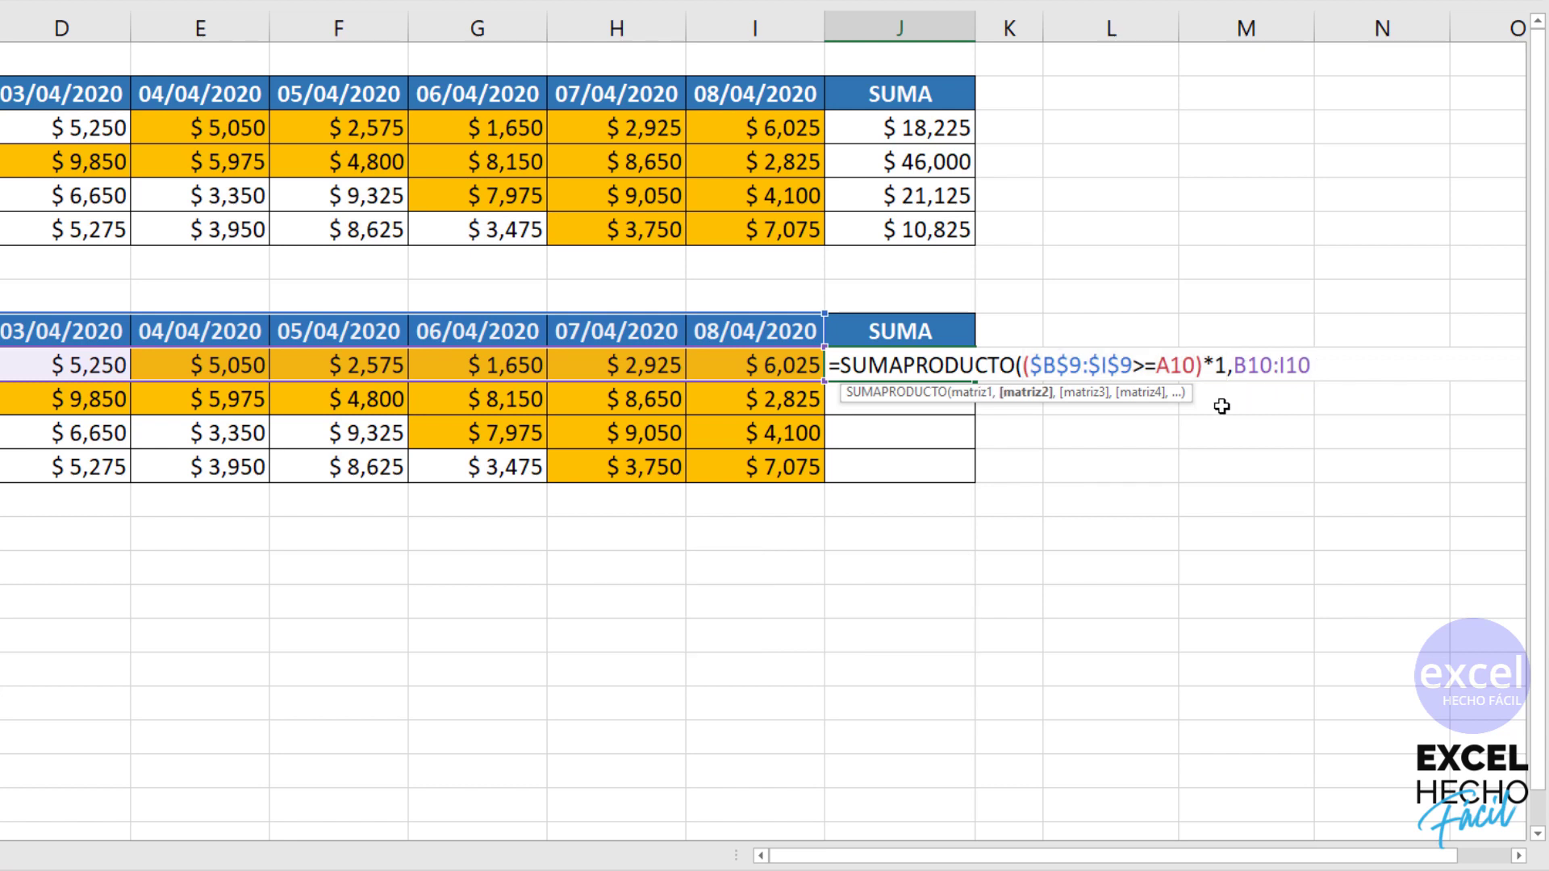
{"action": "type", "text": ")"}
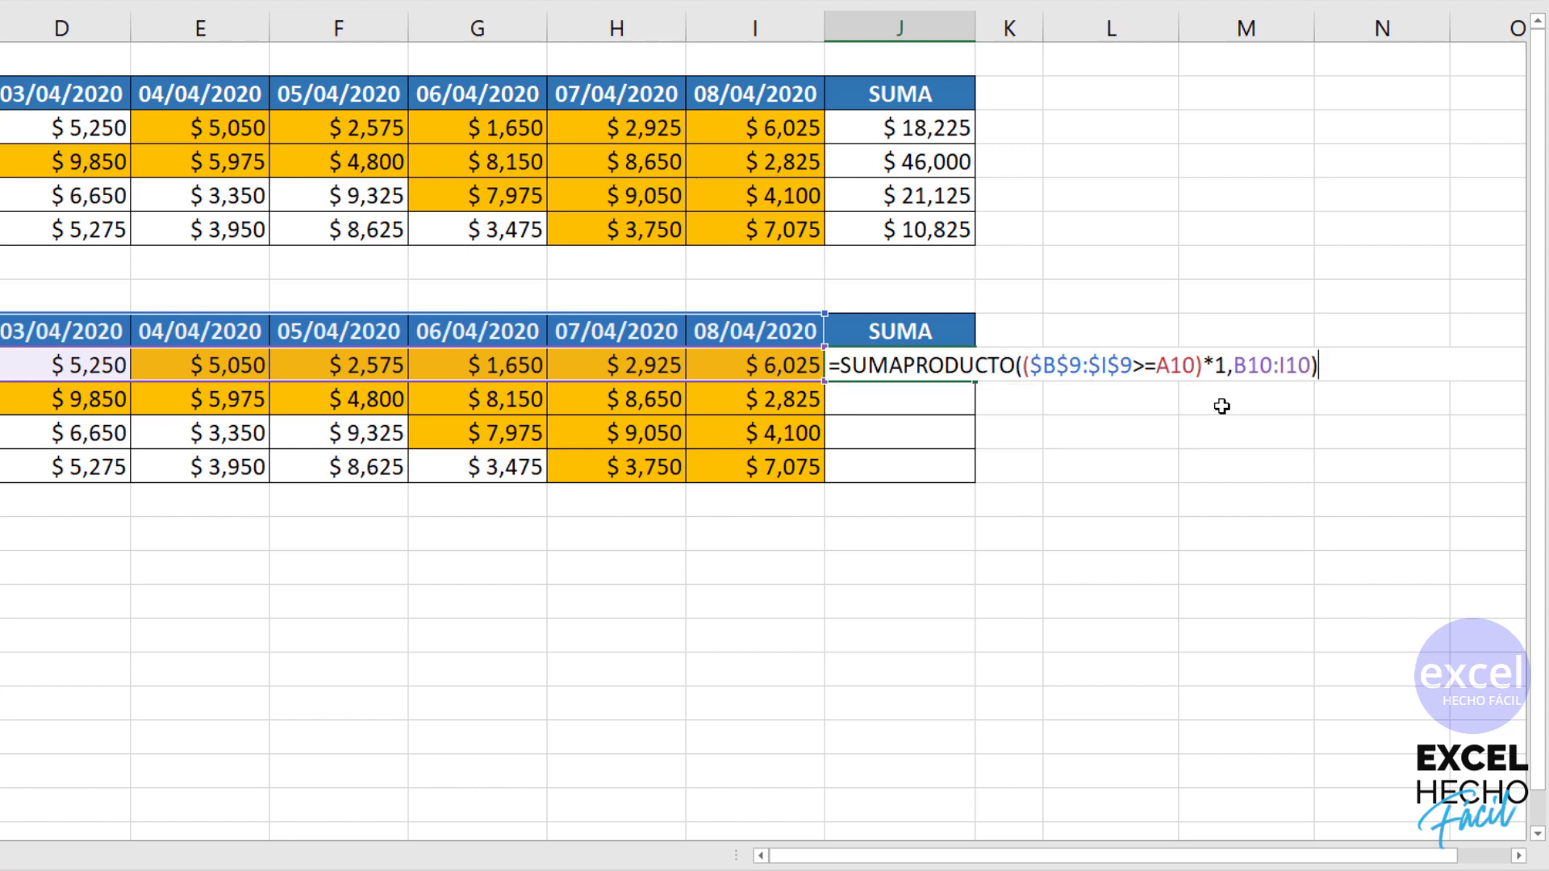
{"action": "key", "text": "ctrl+Return"}
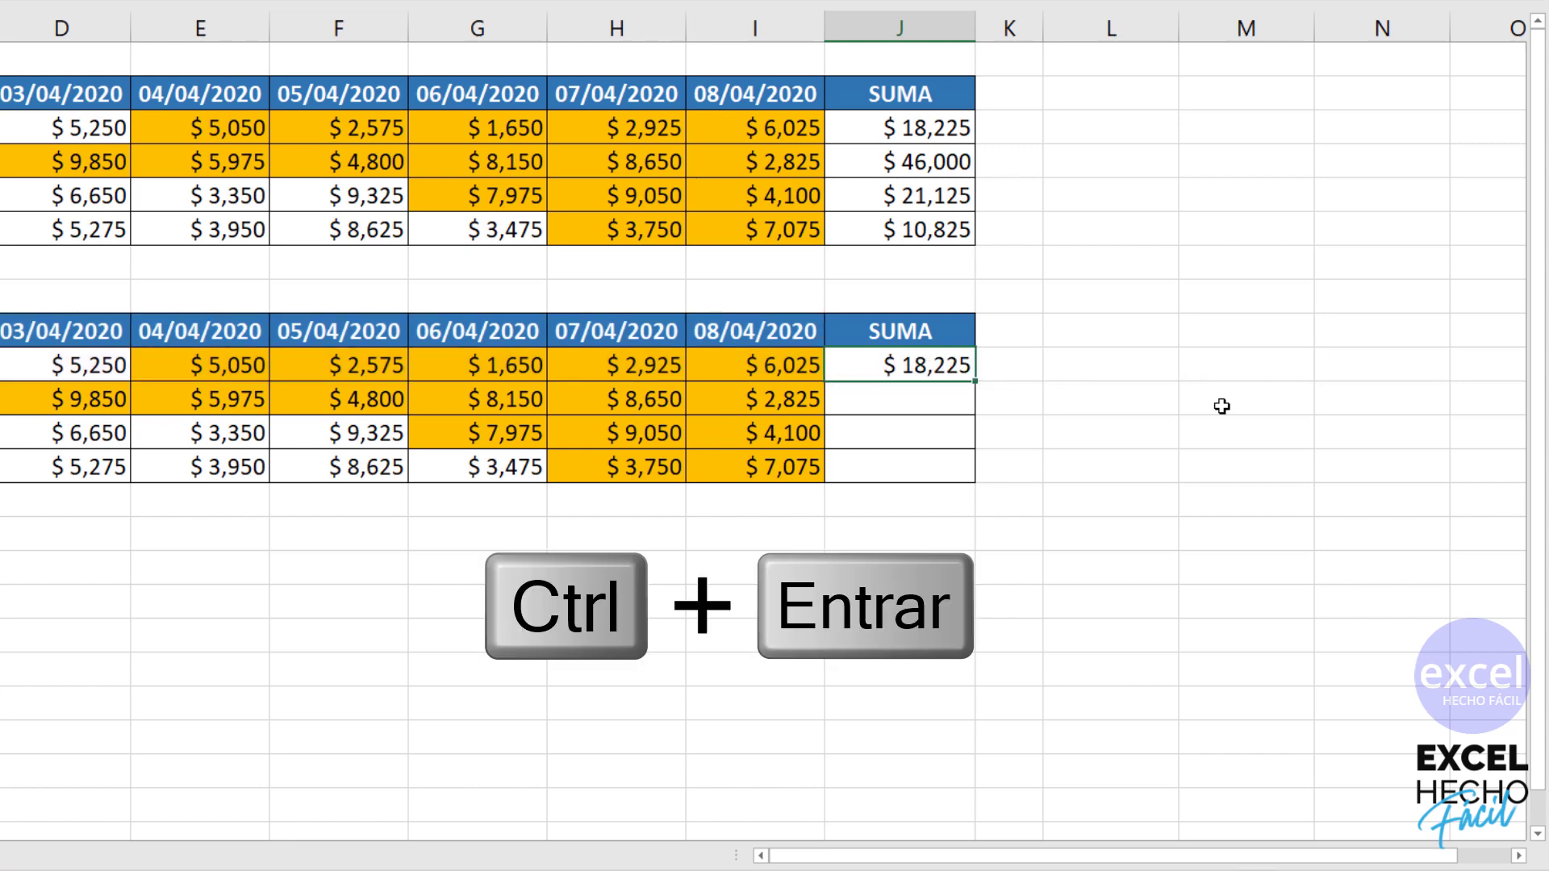
{"action": "left_click_drag", "start_coordinate": [975, 381], "coordinate": [954, 477]}
{"action": "left_click", "coordinate": [938, 526]}
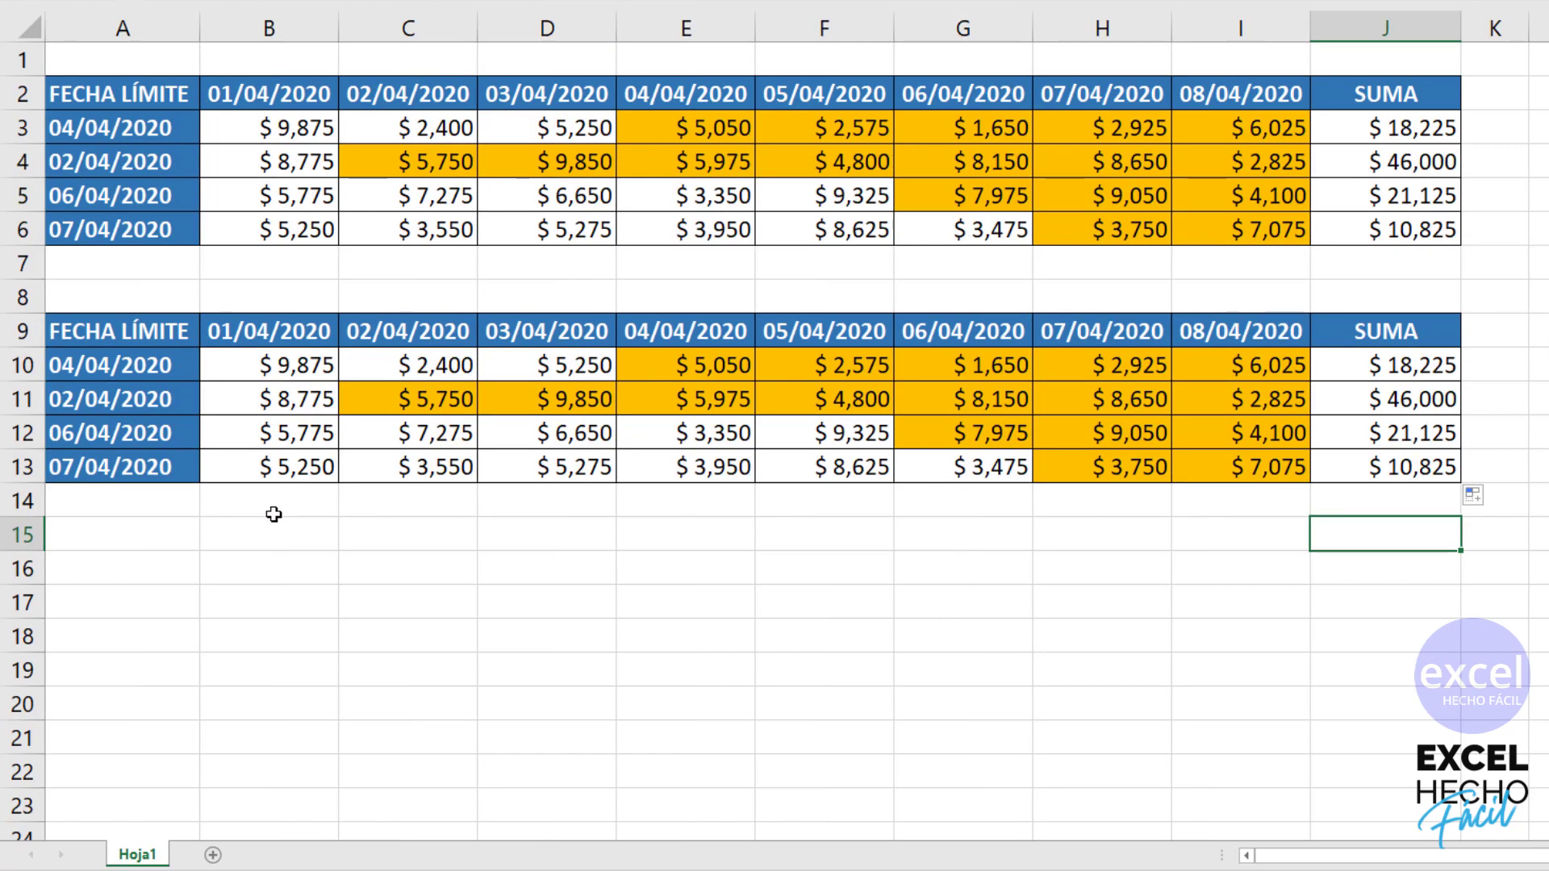
Show the text of the first table's sum formula in B15 using FORMULATEXTO with reference J3
{"action": "left_click", "coordinate": [264, 536]}
{"action": "type", "text": "=for"}
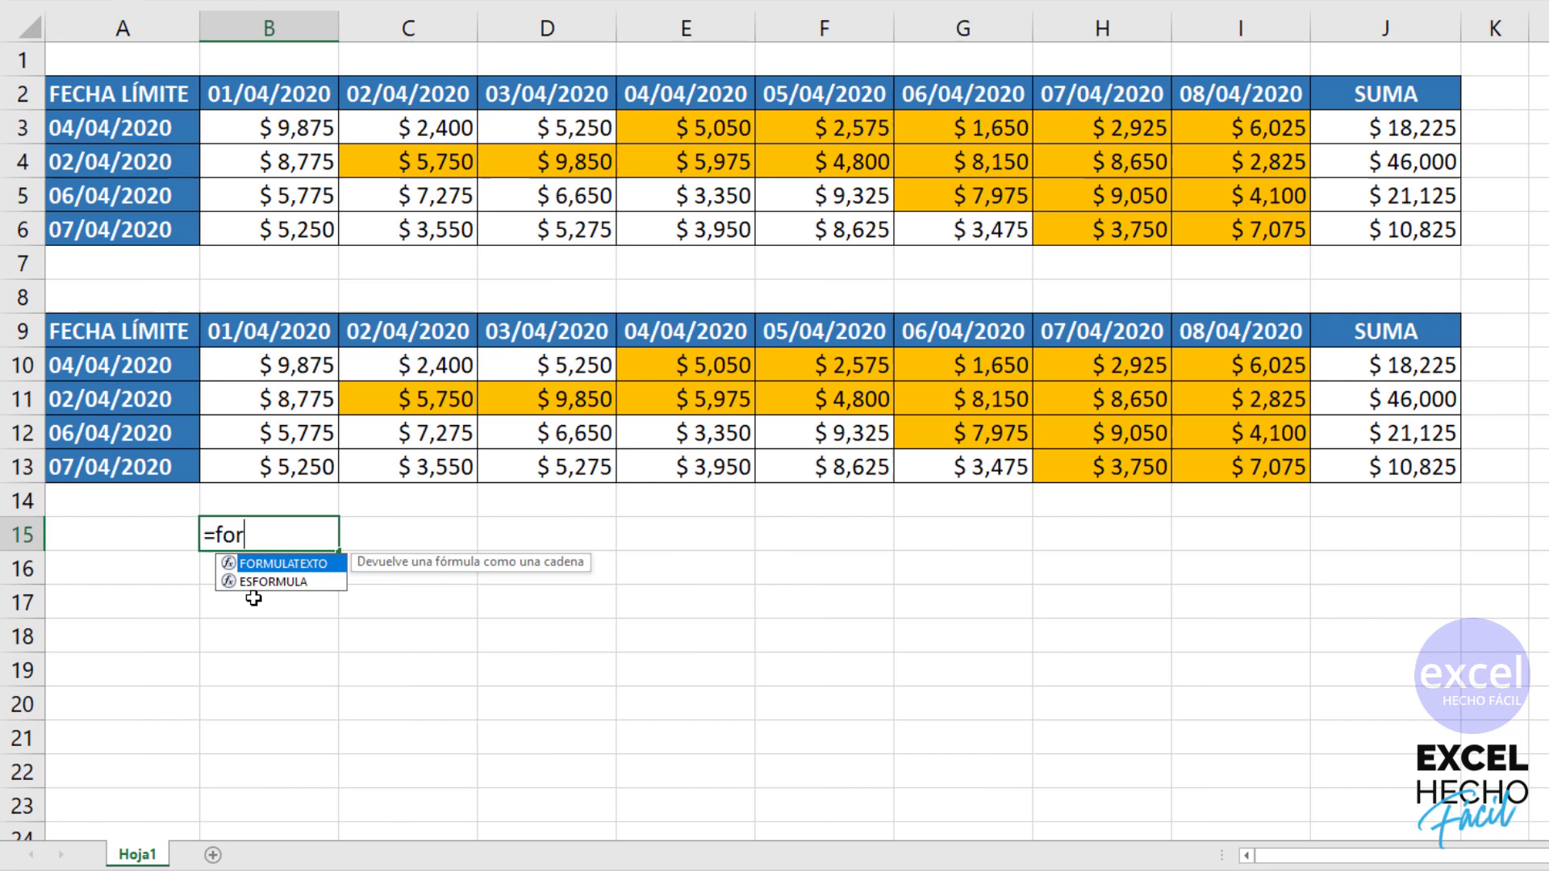
{"action": "key", "text": "Tab"}
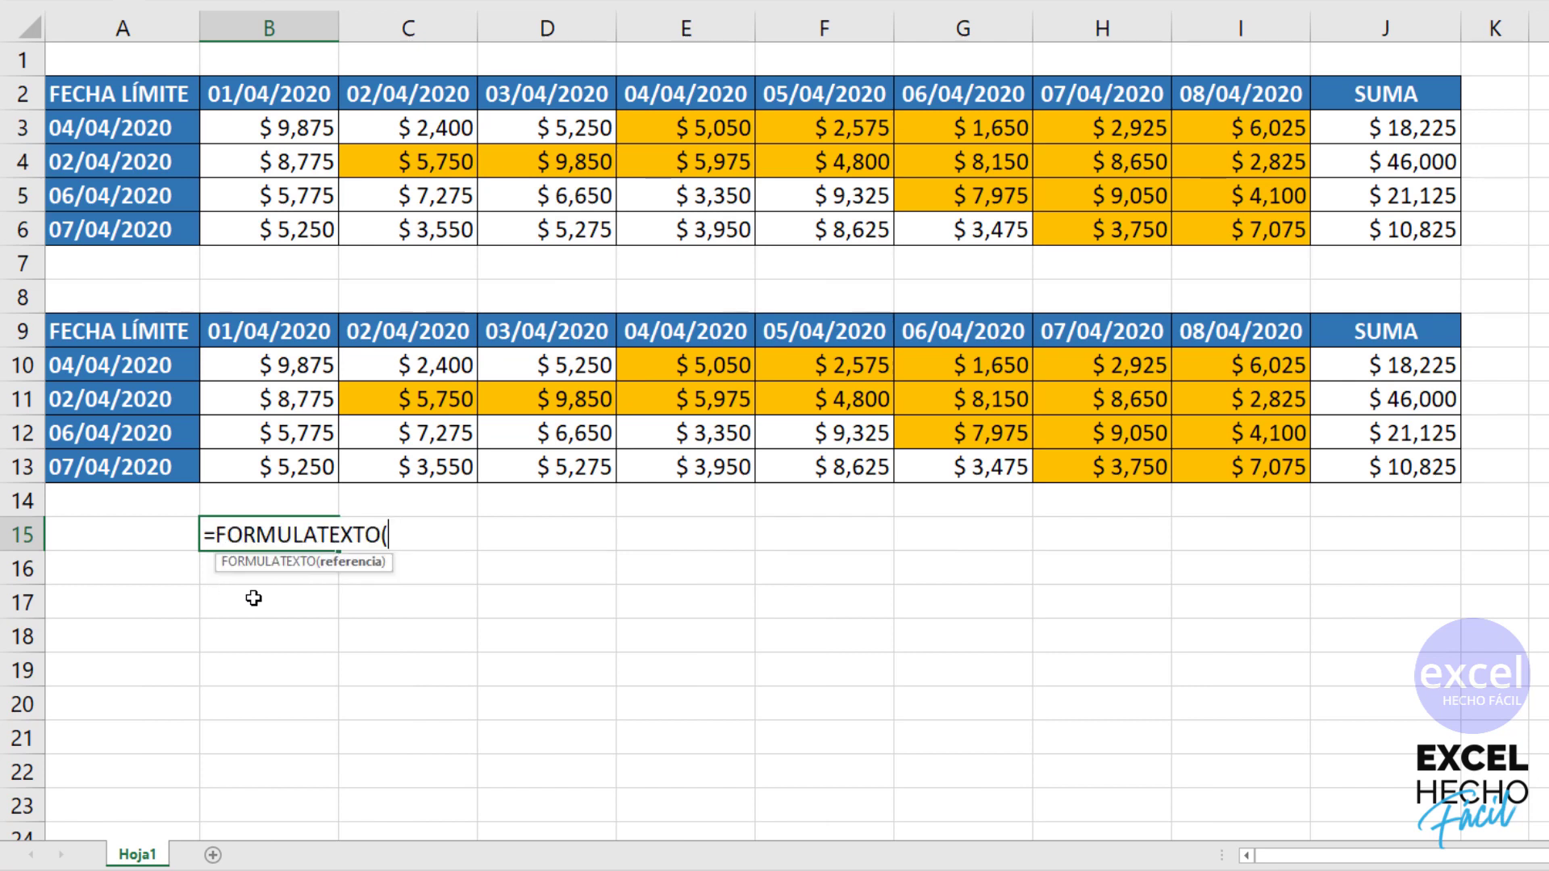
{"action": "left_click", "coordinate": [1350, 133]}
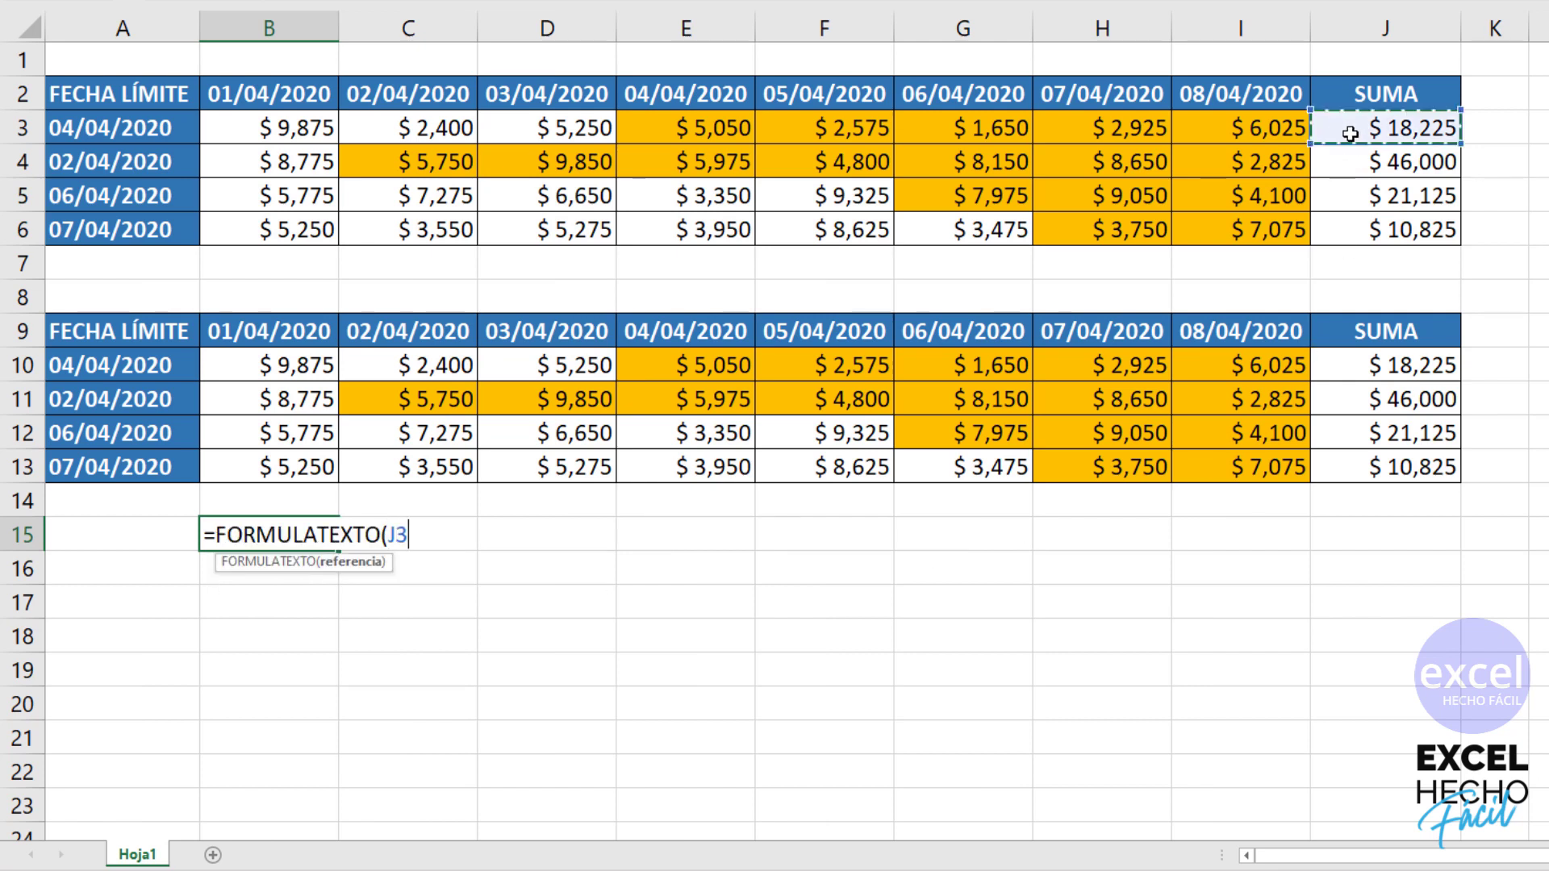
{"action": "key", "text": "Return"}
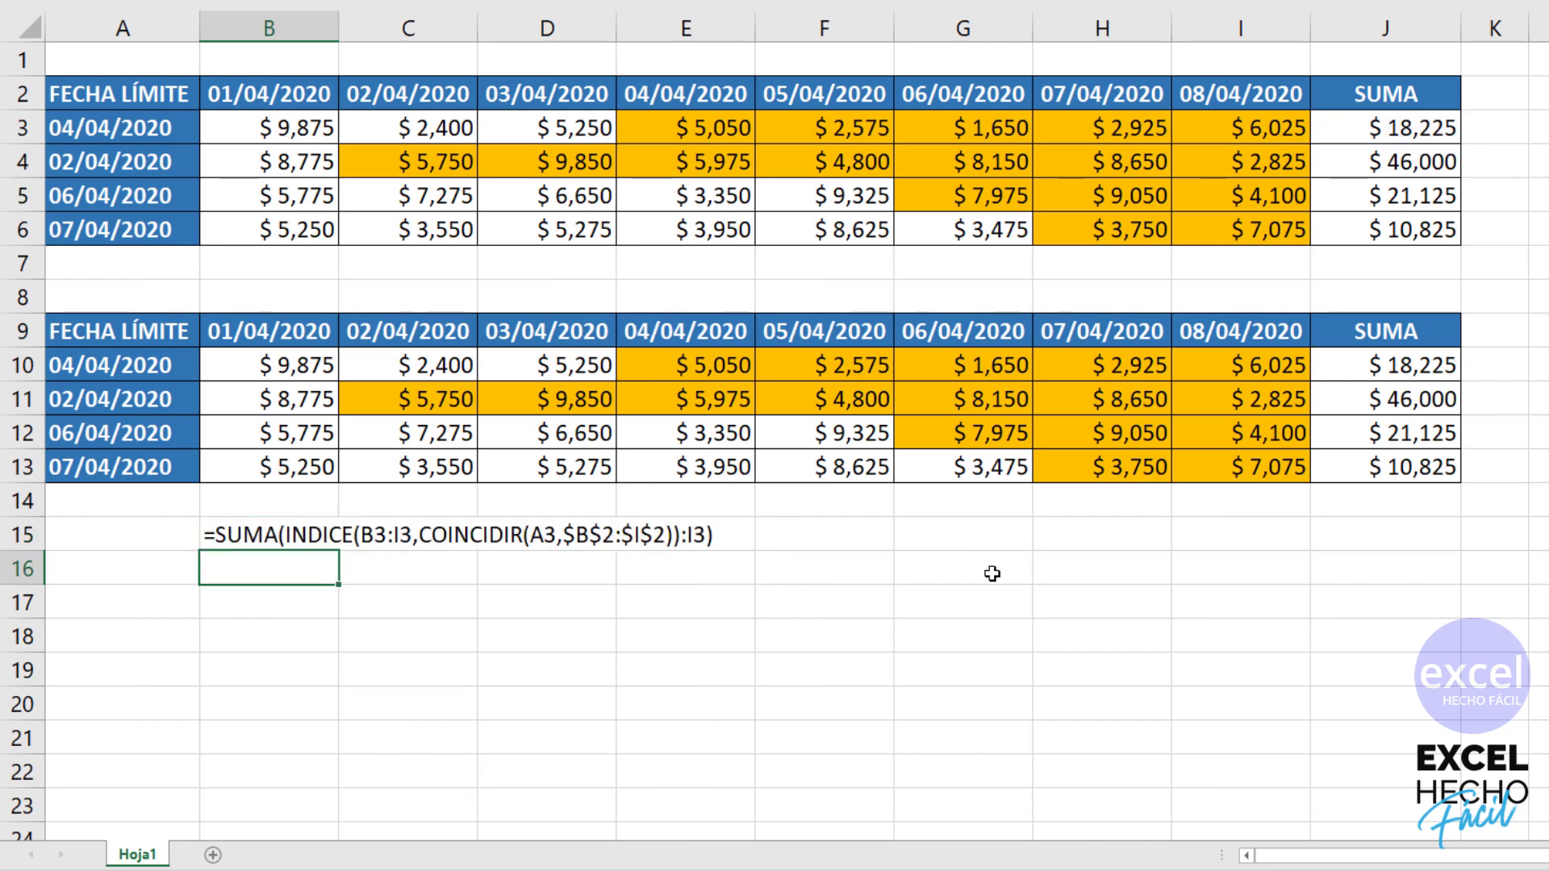
Label the first formula text by entering "Fòrmula 1" in F15
{"action": "left_click", "coordinate": [853, 532]}
{"action": "type", "text": "Fòru"}
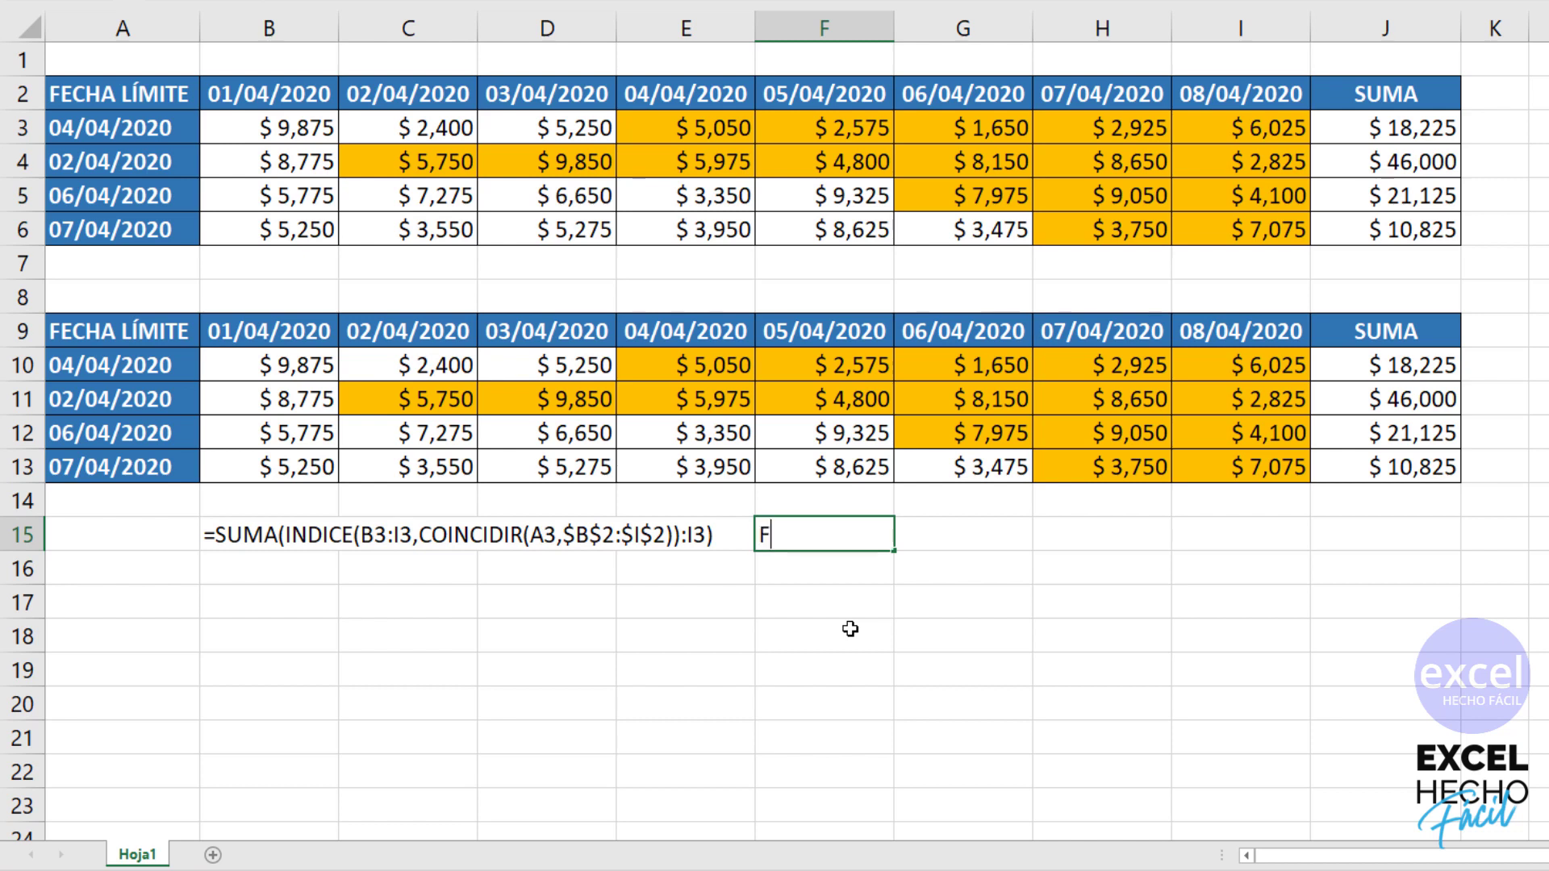
{"action": "key", "text": "BackSpace"}
{"action": "key", "text": "BackSpace"}
{"action": "key", "text": "BackSpace"}
{"action": "type", "text": "òrmula 1"}
{"action": "key", "text": "Return"}
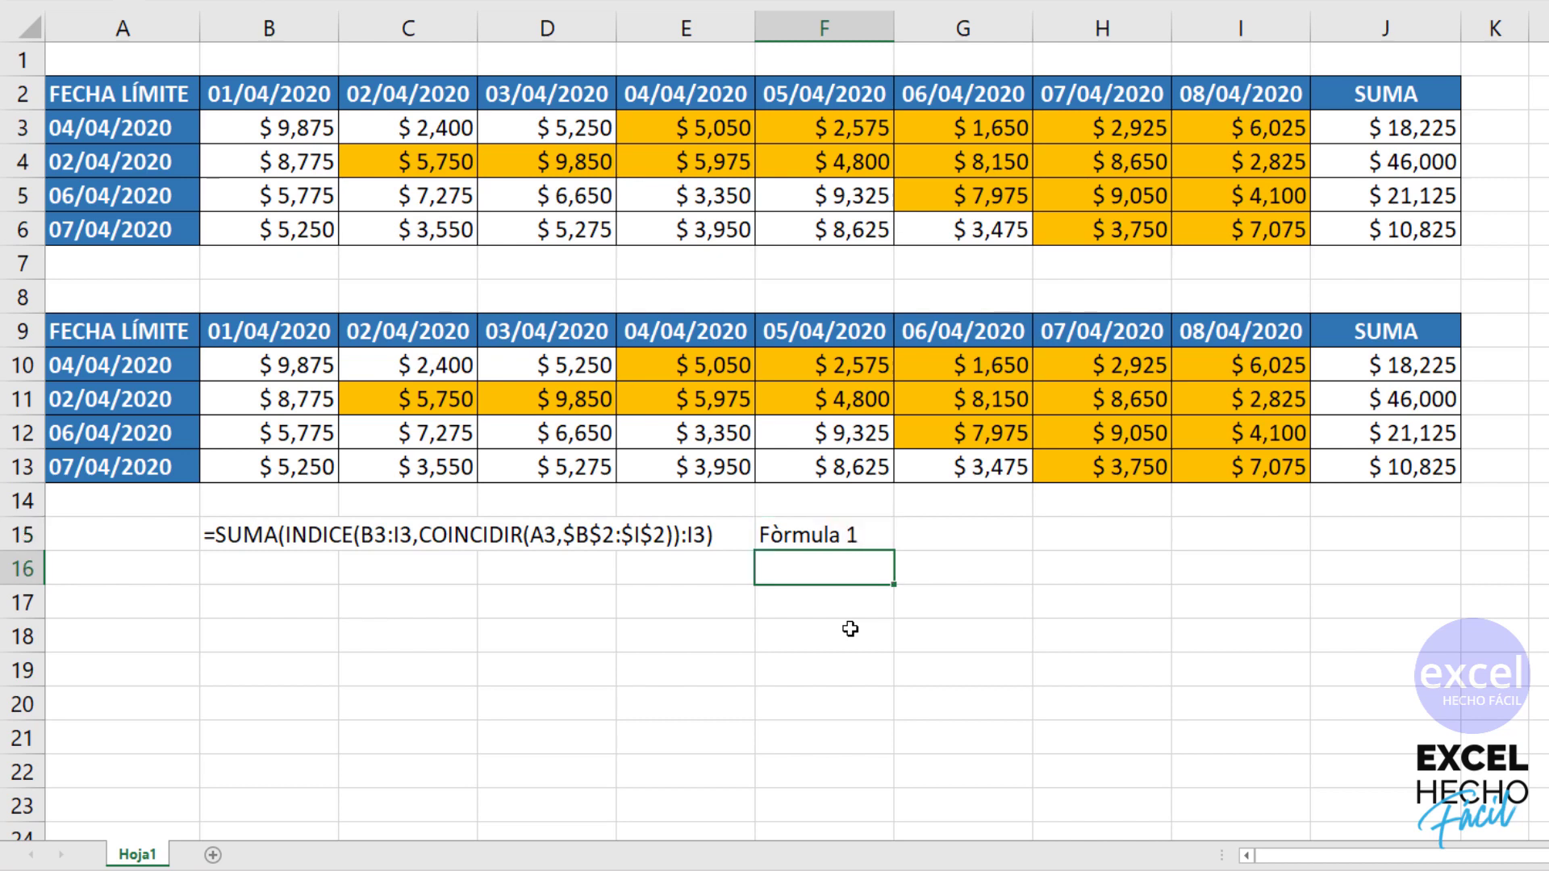
Show the text of the second table's sum formula in B16 with =FORMULATEXTO(J10)
{"action": "left_click", "coordinate": [233, 558]}
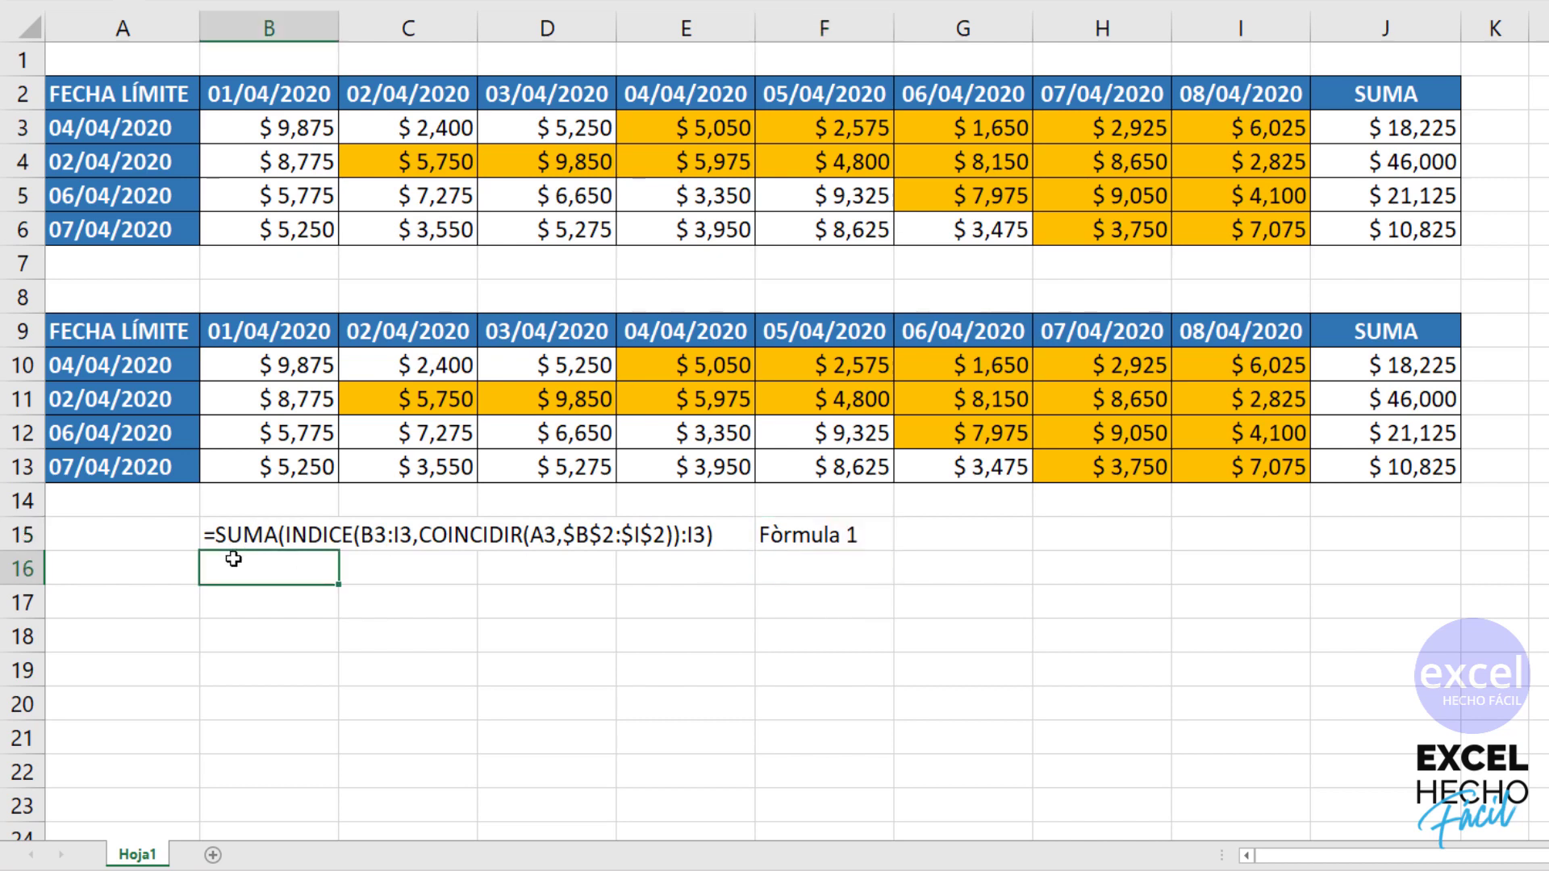
{"action": "type", "text": "=FO"}
{"action": "key", "text": "Tab"}
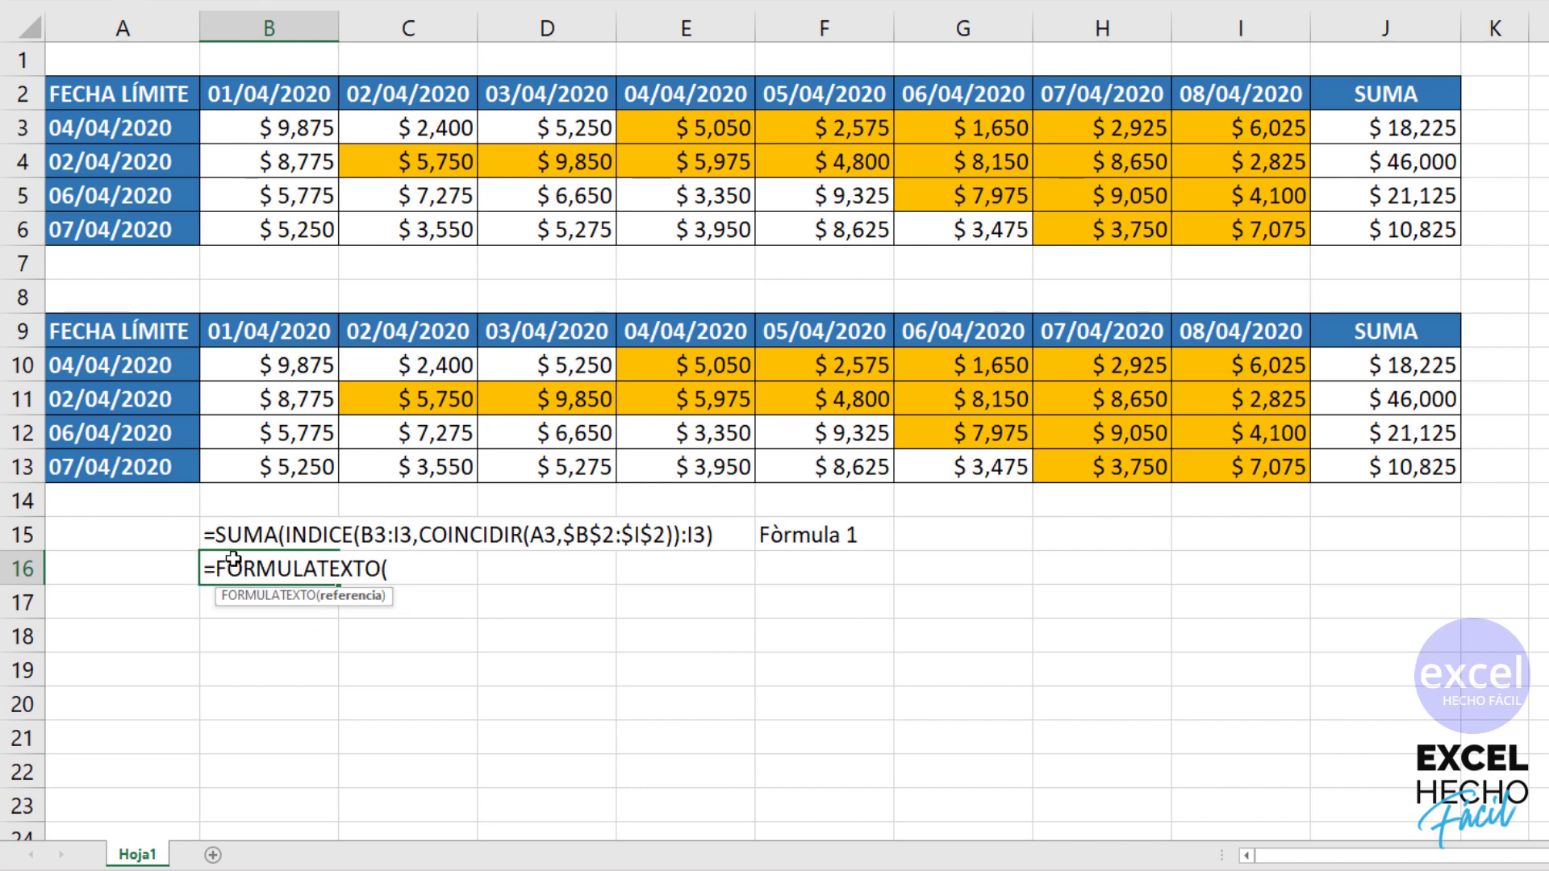
{"action": "left_click", "coordinate": [1399, 364]}
{"action": "type", "text": ")"}
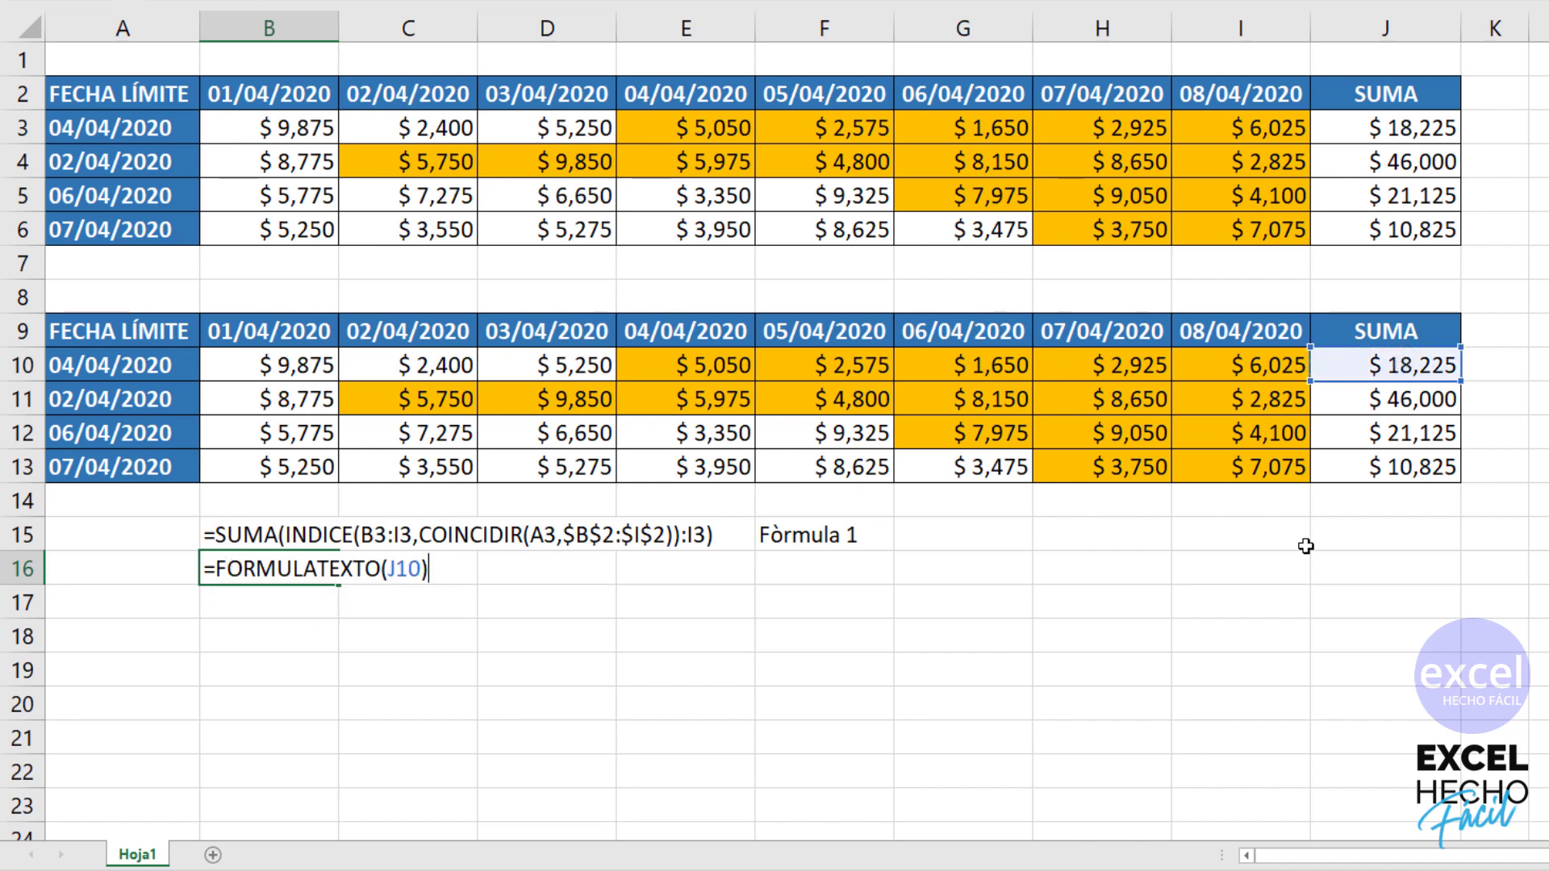
{"action": "key", "text": "ctrl+Return"}
Label the second formula text by entering "Fòrmula 2" in F16
{"action": "left_click", "coordinate": [815, 571]}
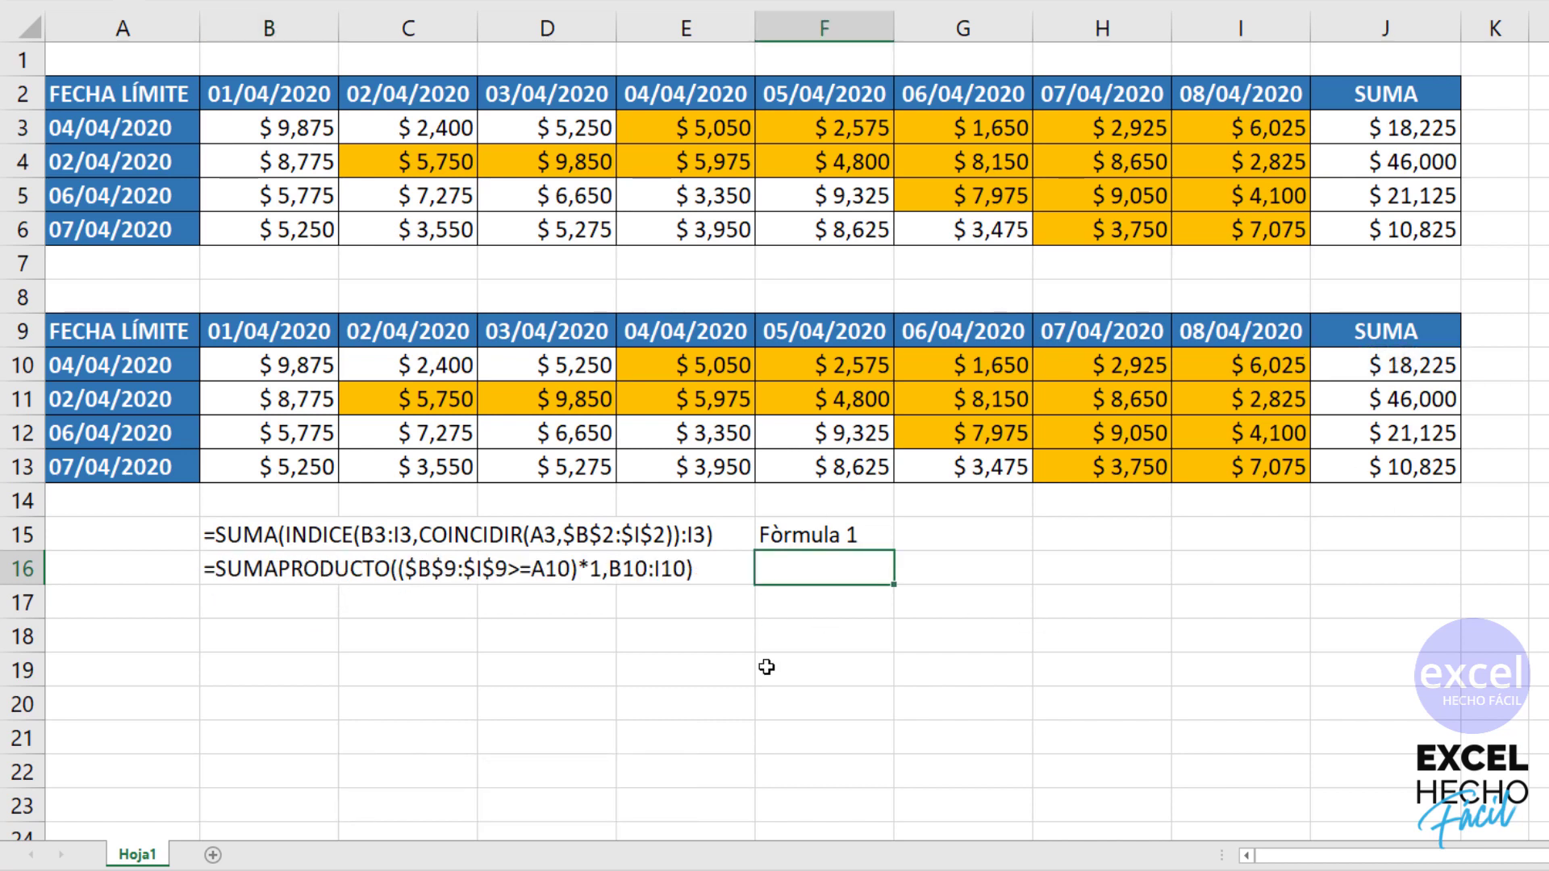
{"action": "type", "text": "Fòrmul"}
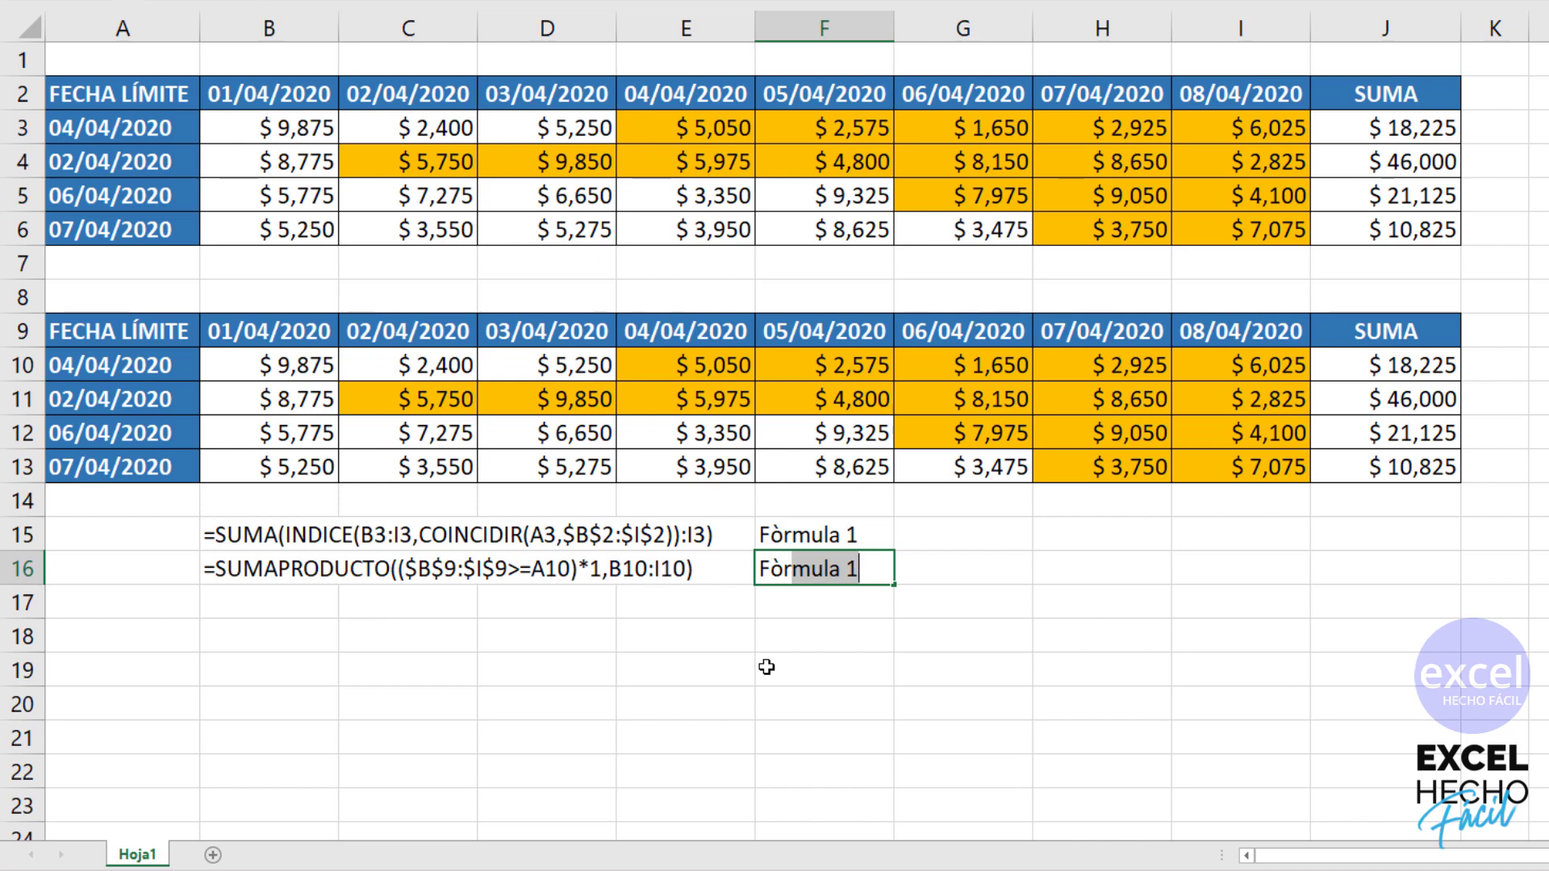
{"action": "type", "text": "a 2"}
{"action": "key", "text": "Return"}
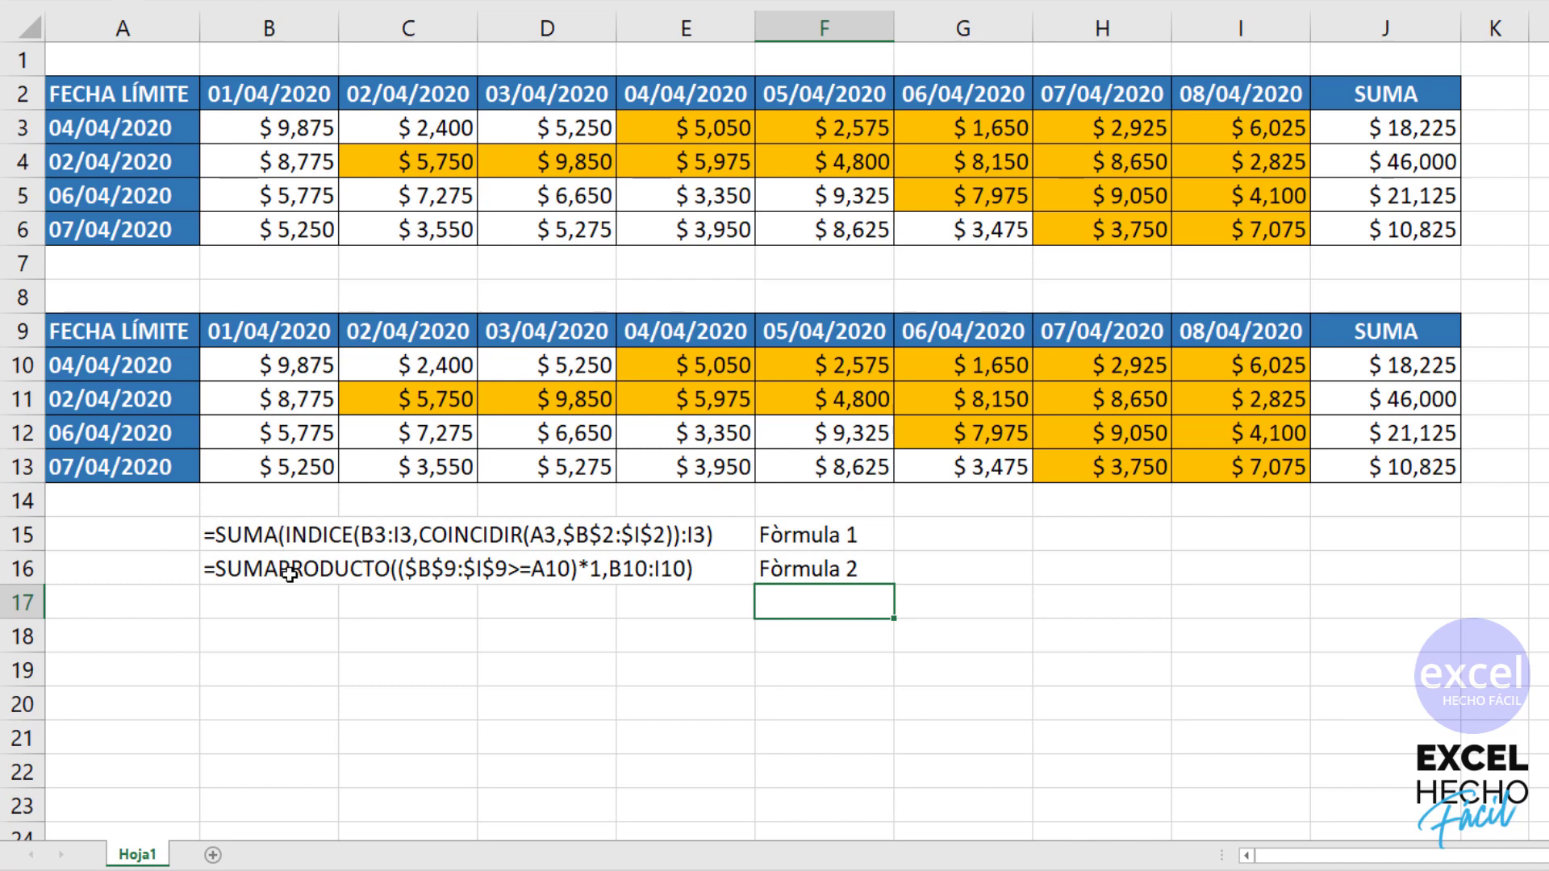
{"action": "left_click", "coordinate": [1361, 542]}
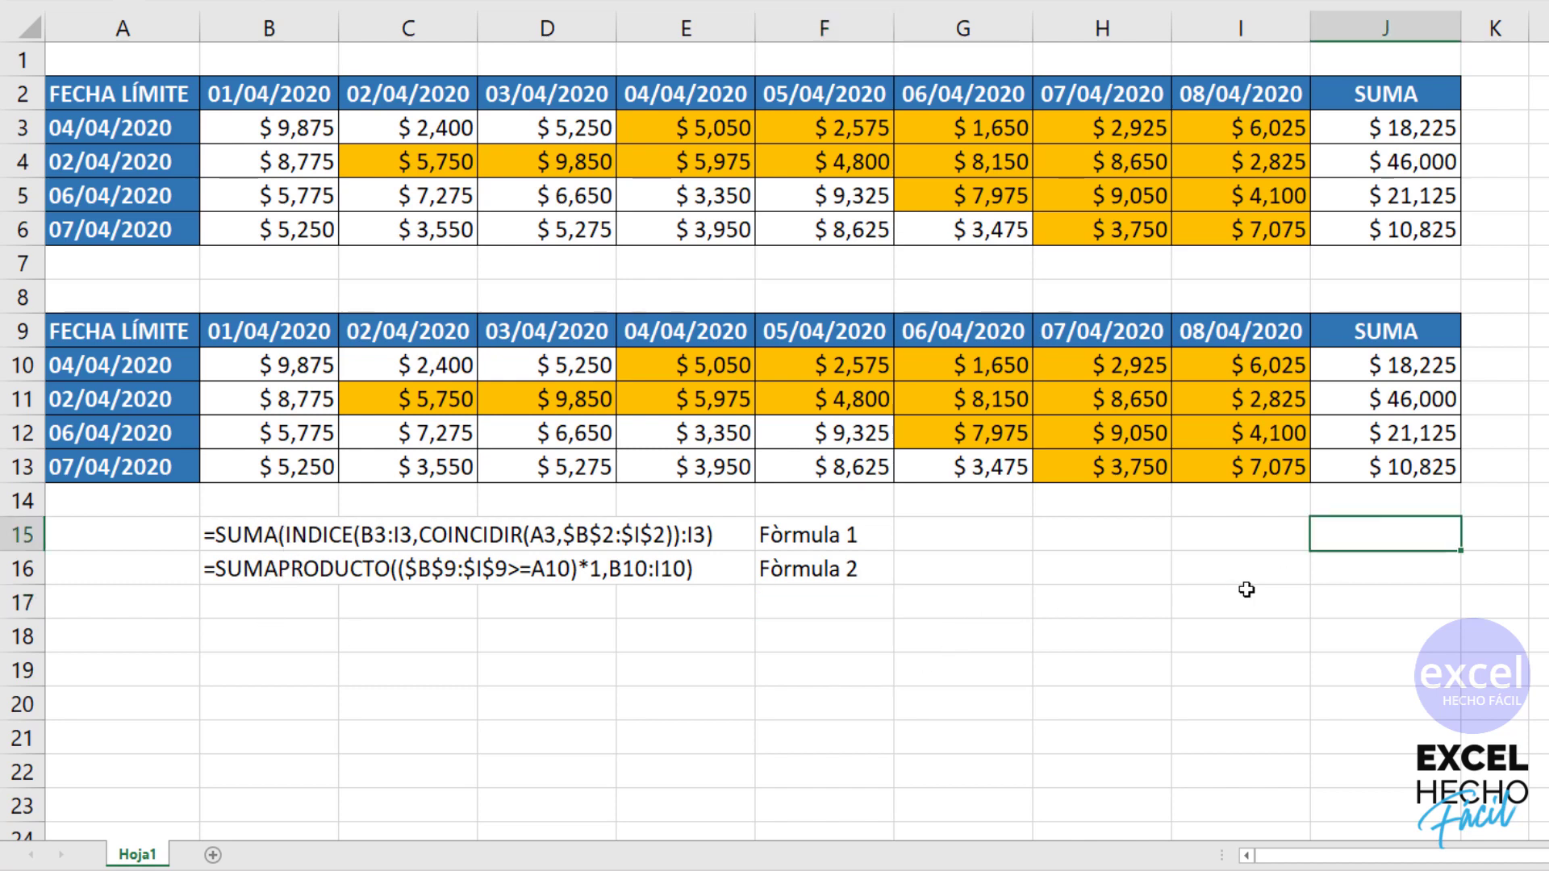